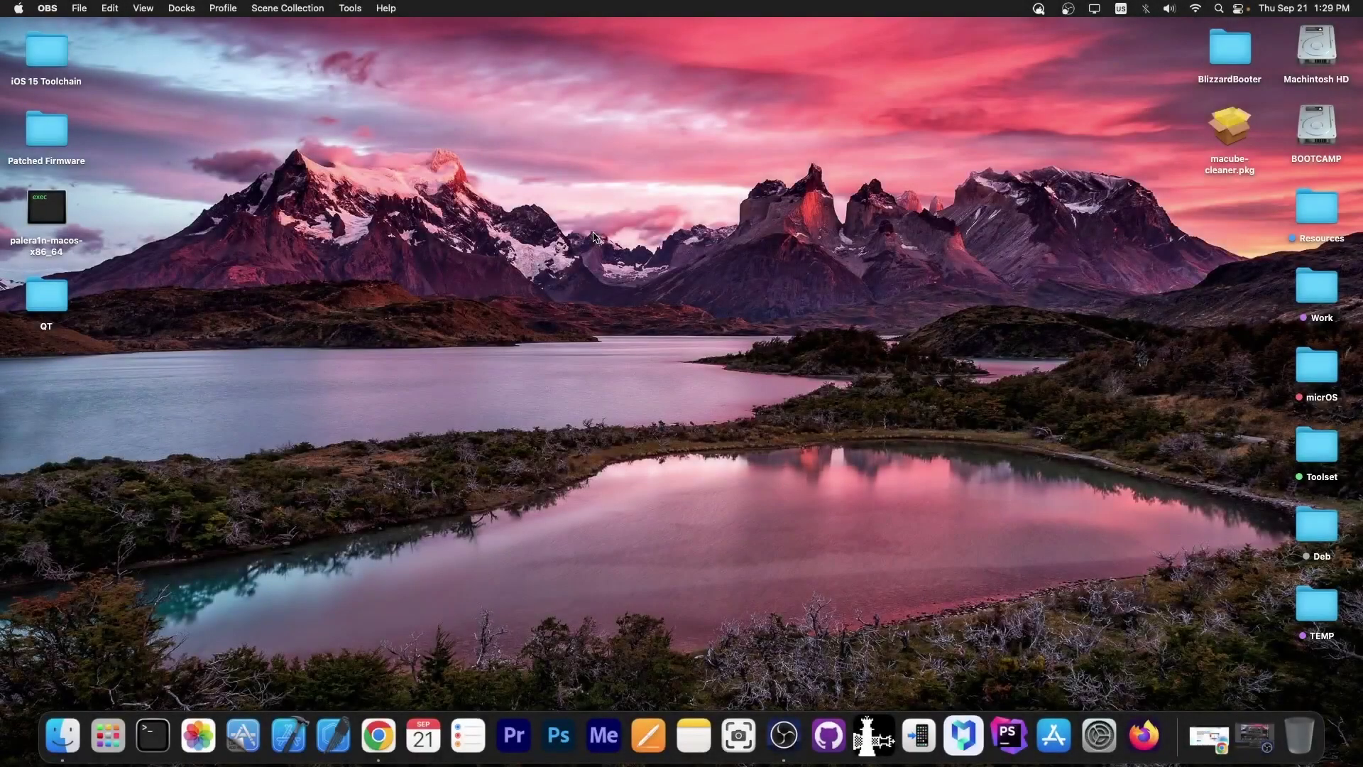
# Launch Macube Cleaner from its Dock icon
pyautogui.click(961, 736)
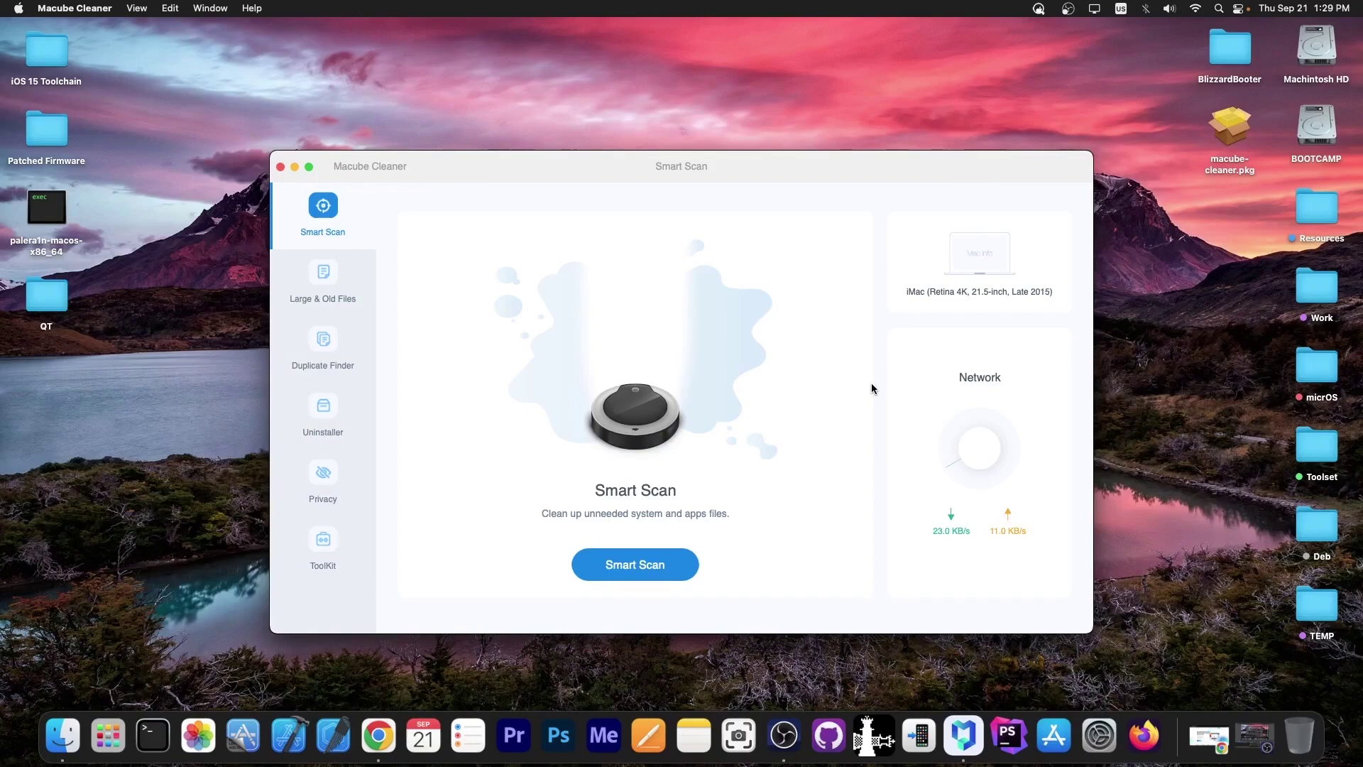
# Minimize the cleaner and browse the macube.com home page in Chrome, scrolling down and back
pyautogui.click(294, 168)
pyautogui.press('super+Tab')
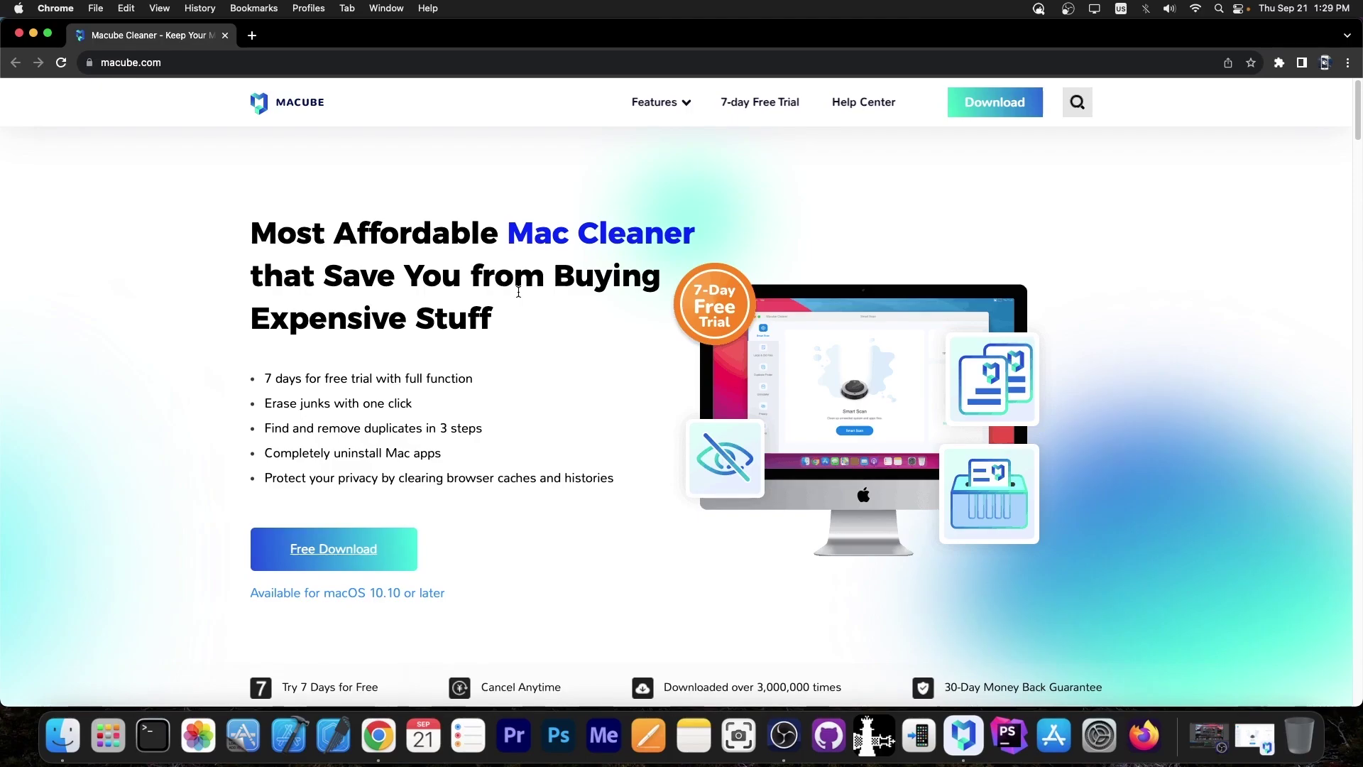
pyautogui.scroll(-5, 366, 312)
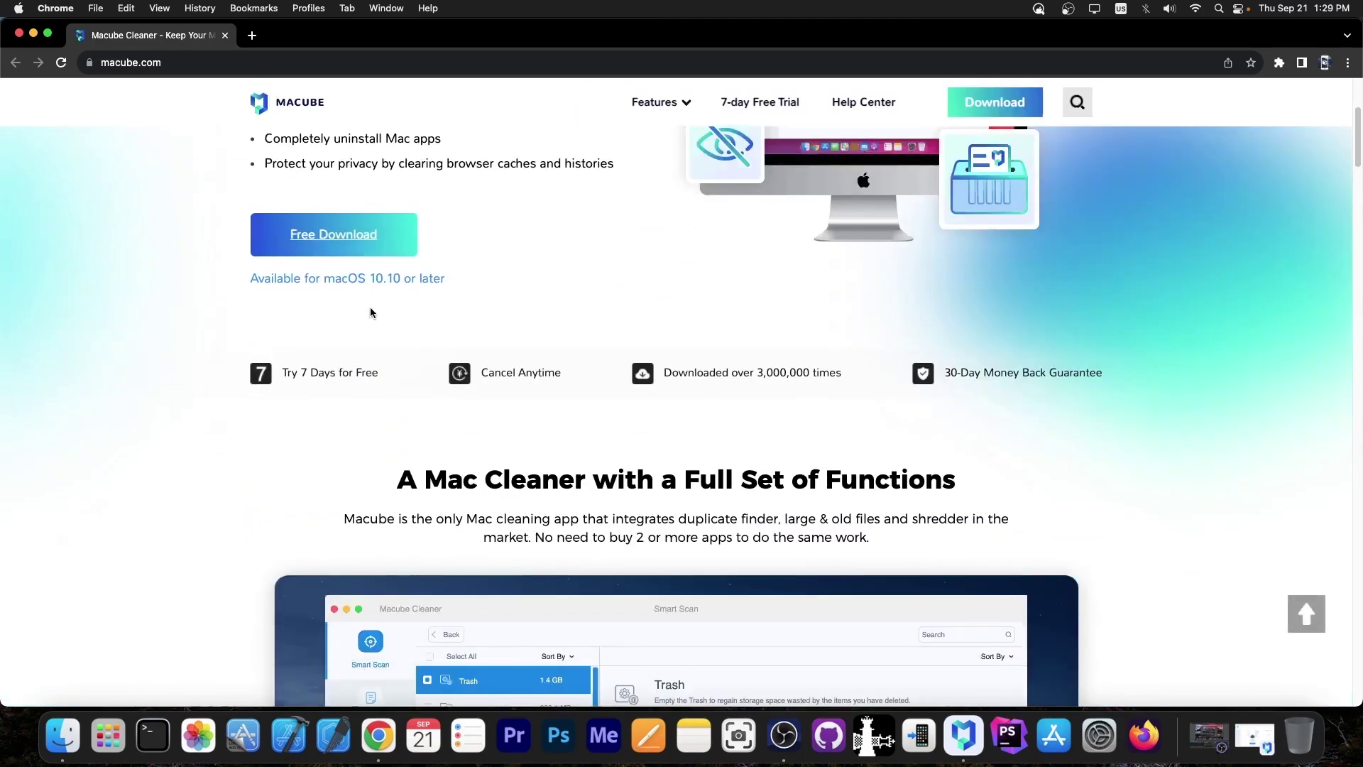
pyautogui.scroll(5, 362, 298)
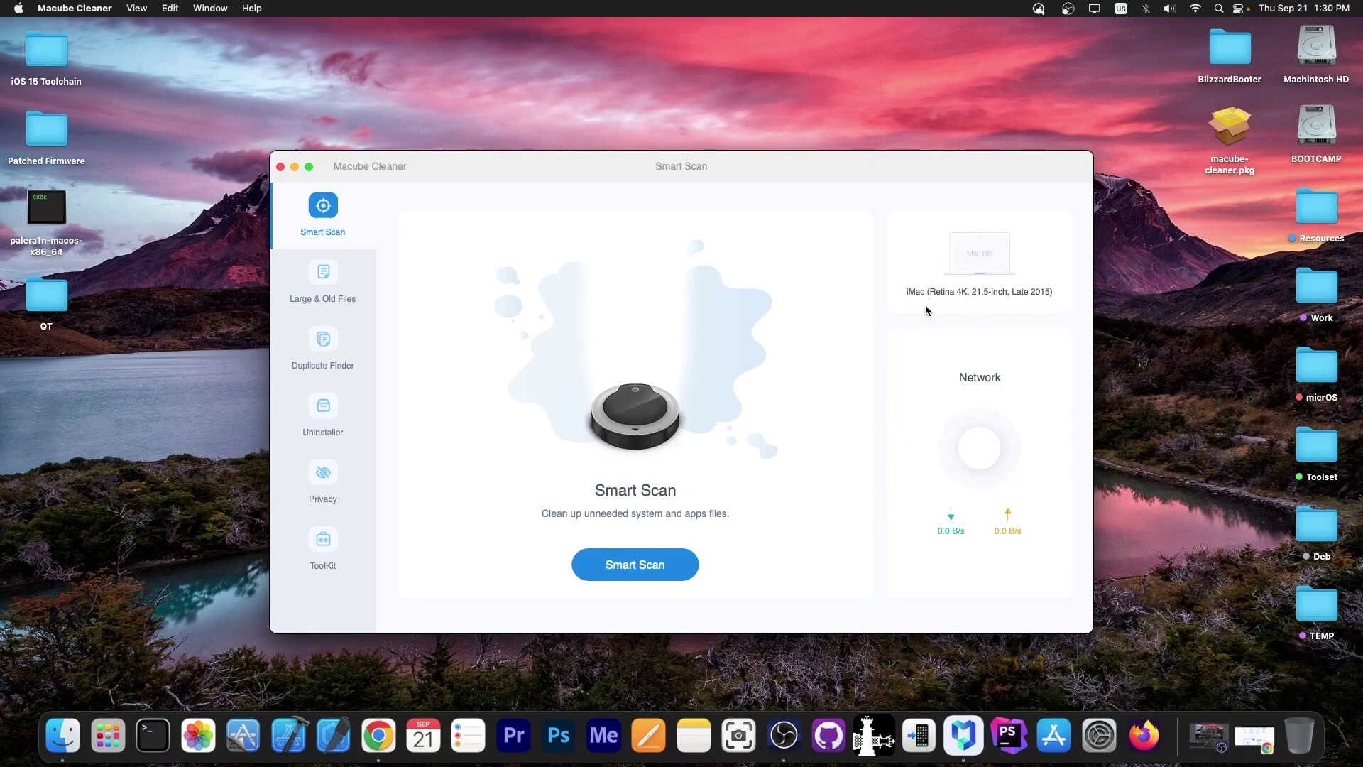
# Run Smart Scan and clean the junk found, freeing 8.01 GB
pyautogui.click(625, 566)
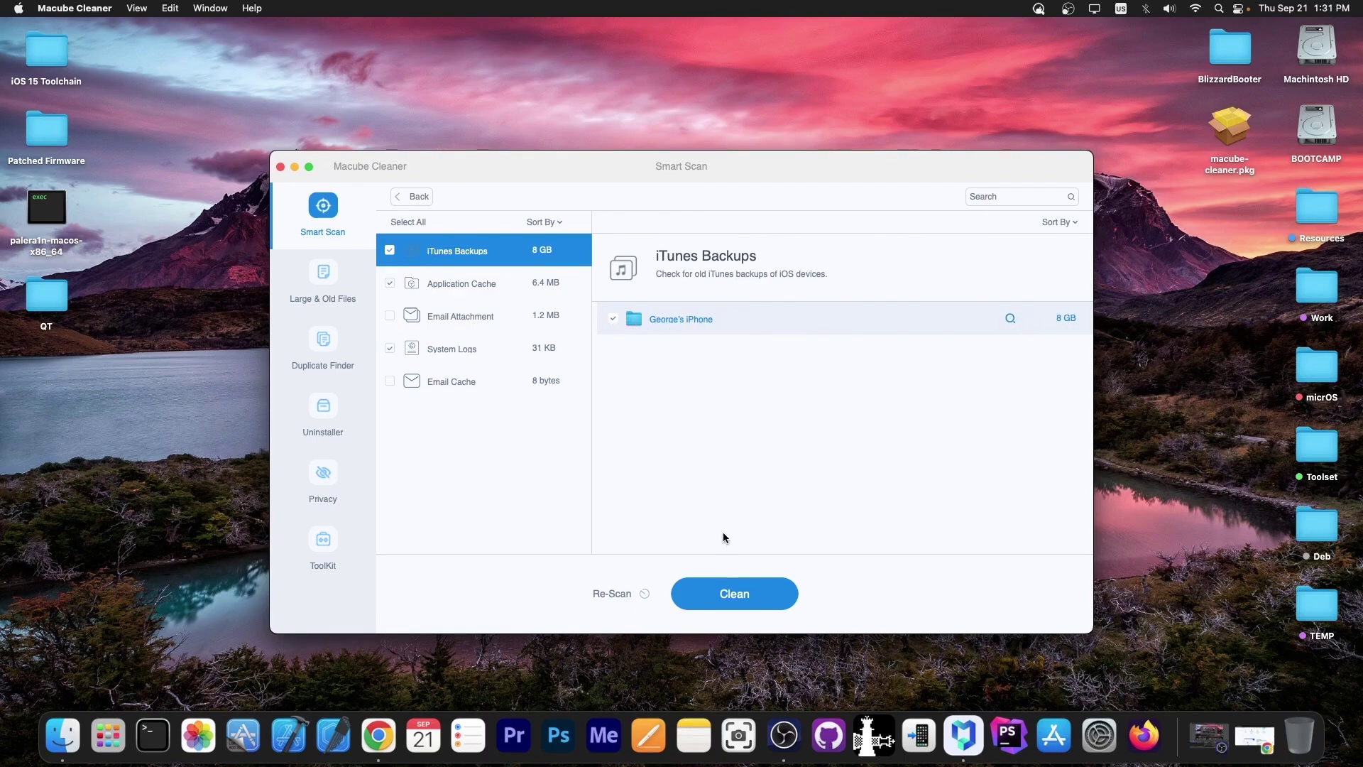
pyautogui.click(765, 595)
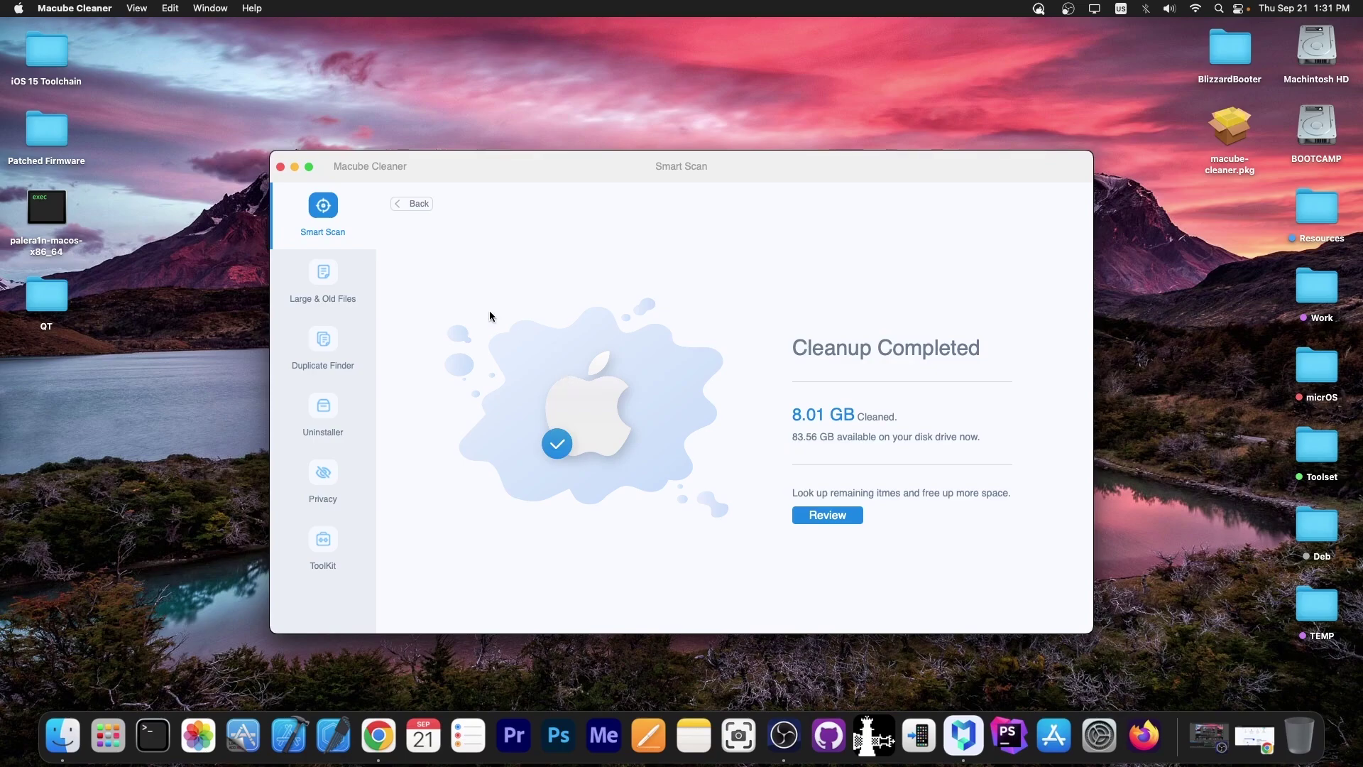
# Scan for large and old files on the Large & Old Files page
pyautogui.click(355, 293)
pyautogui.click(730, 605)
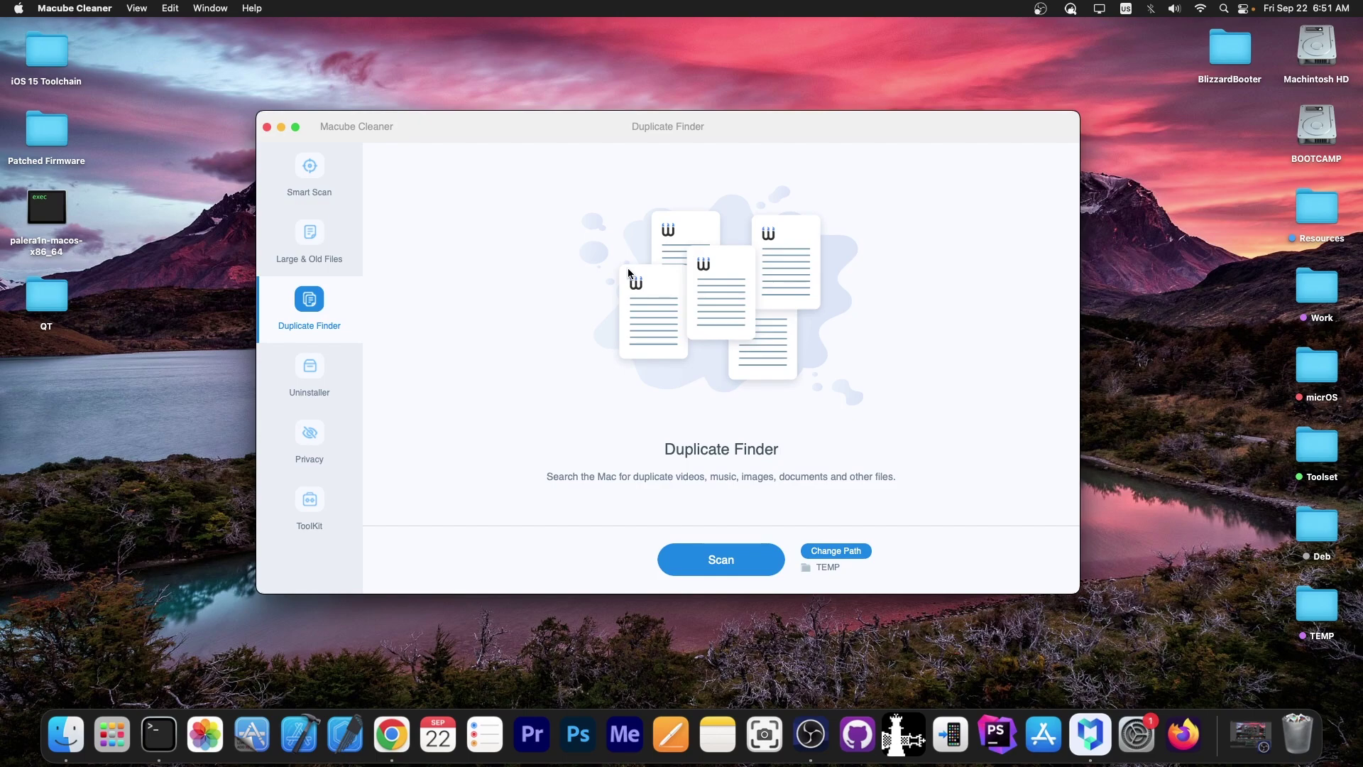
# Scan TEMP for duplicates and expand the kfd-exploit-main, palera1n, ios 17.0.1 and sbops groups
pyautogui.click(709, 573)
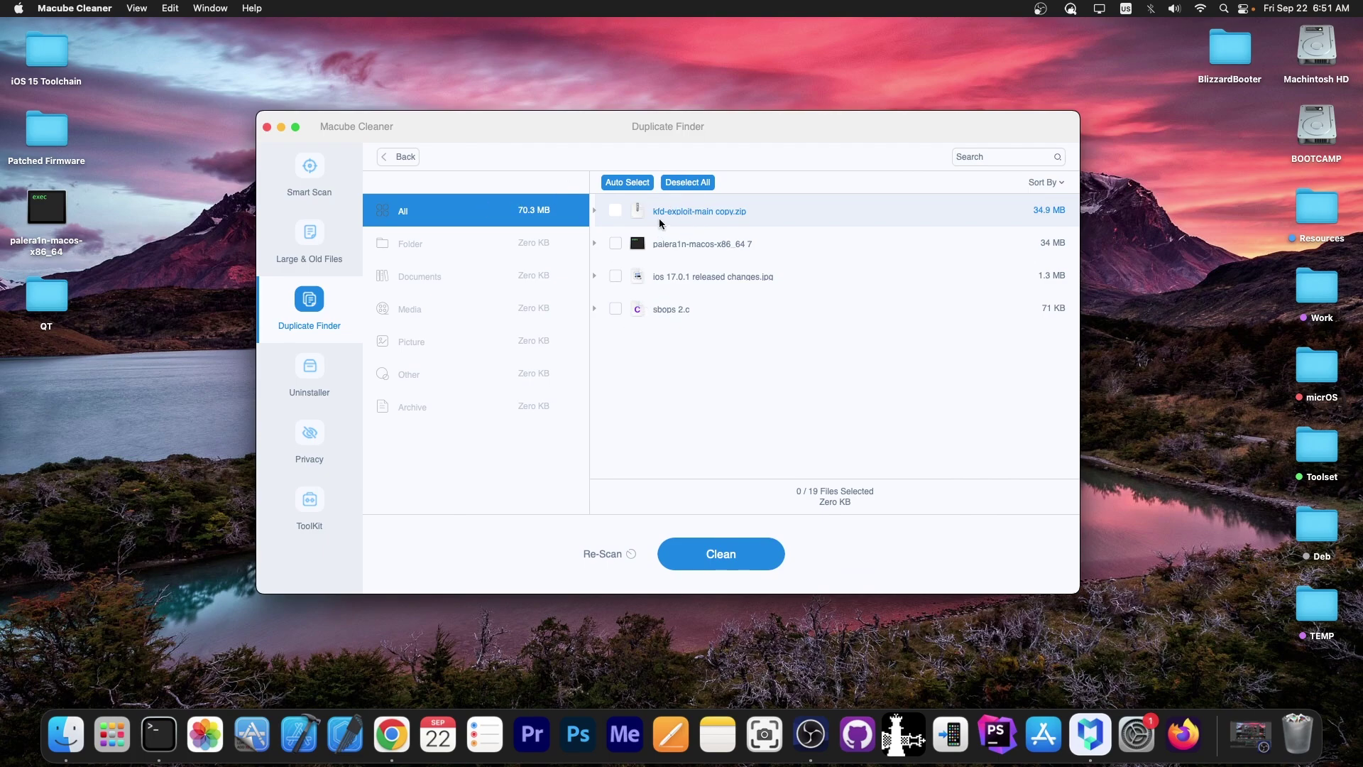
pyautogui.click(595, 211)
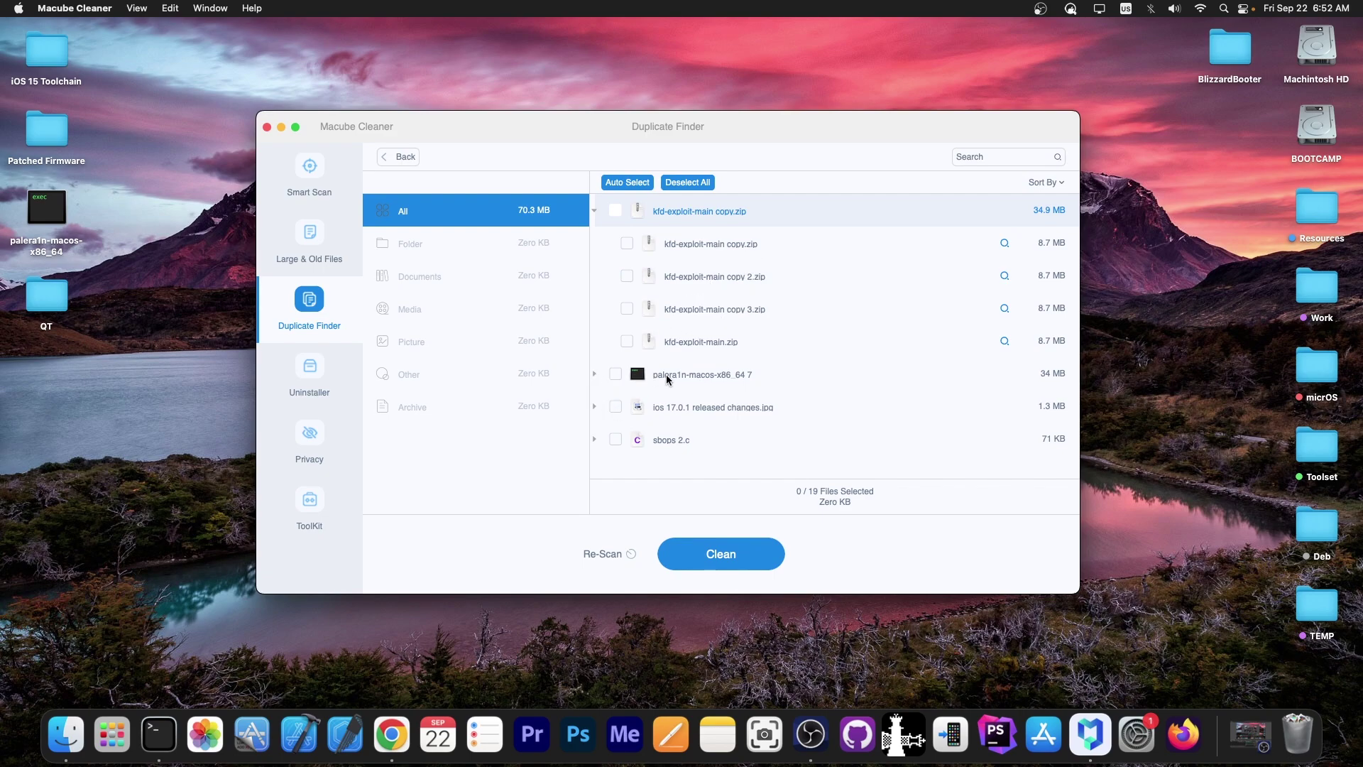
pyautogui.click(594, 374)
pyautogui.scroll(-5, 629, 372)
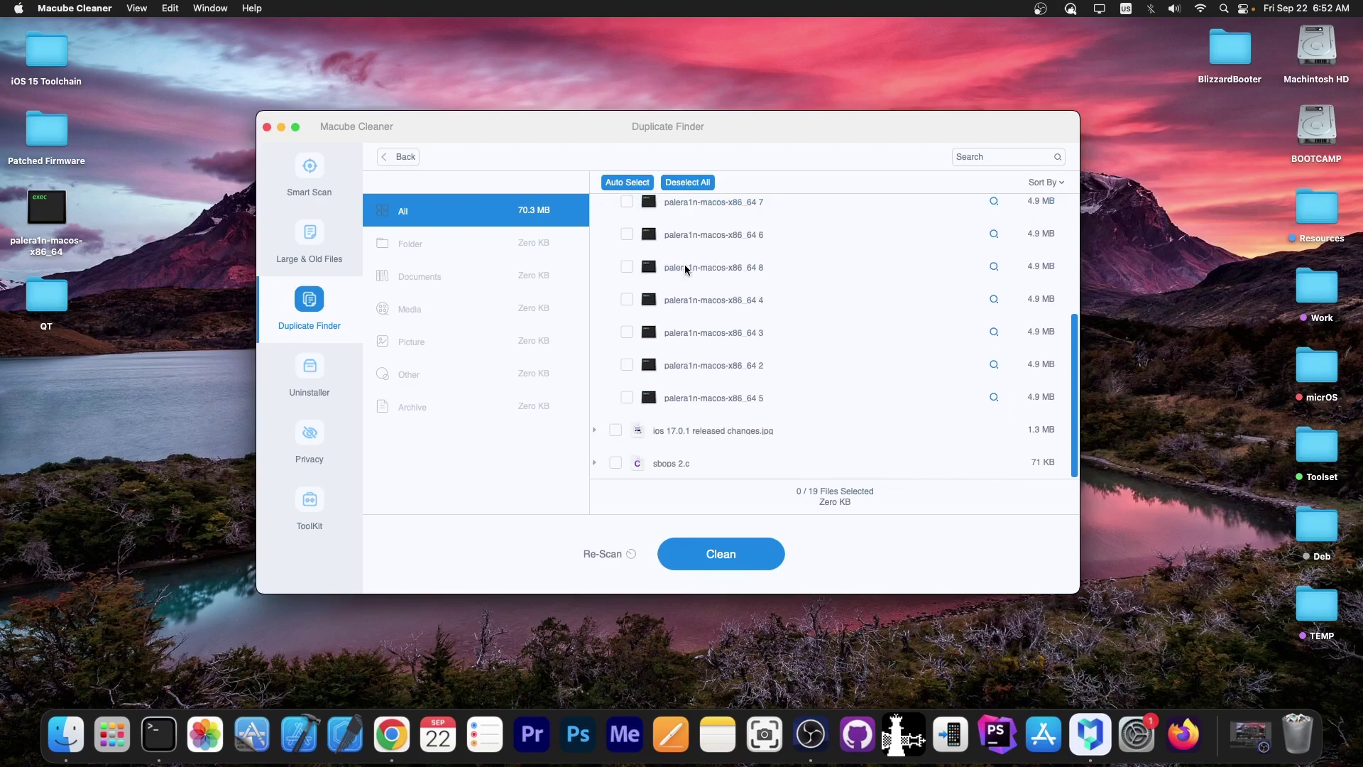
pyautogui.scroll(-5, 844, 270)
pyautogui.click(845, 267)
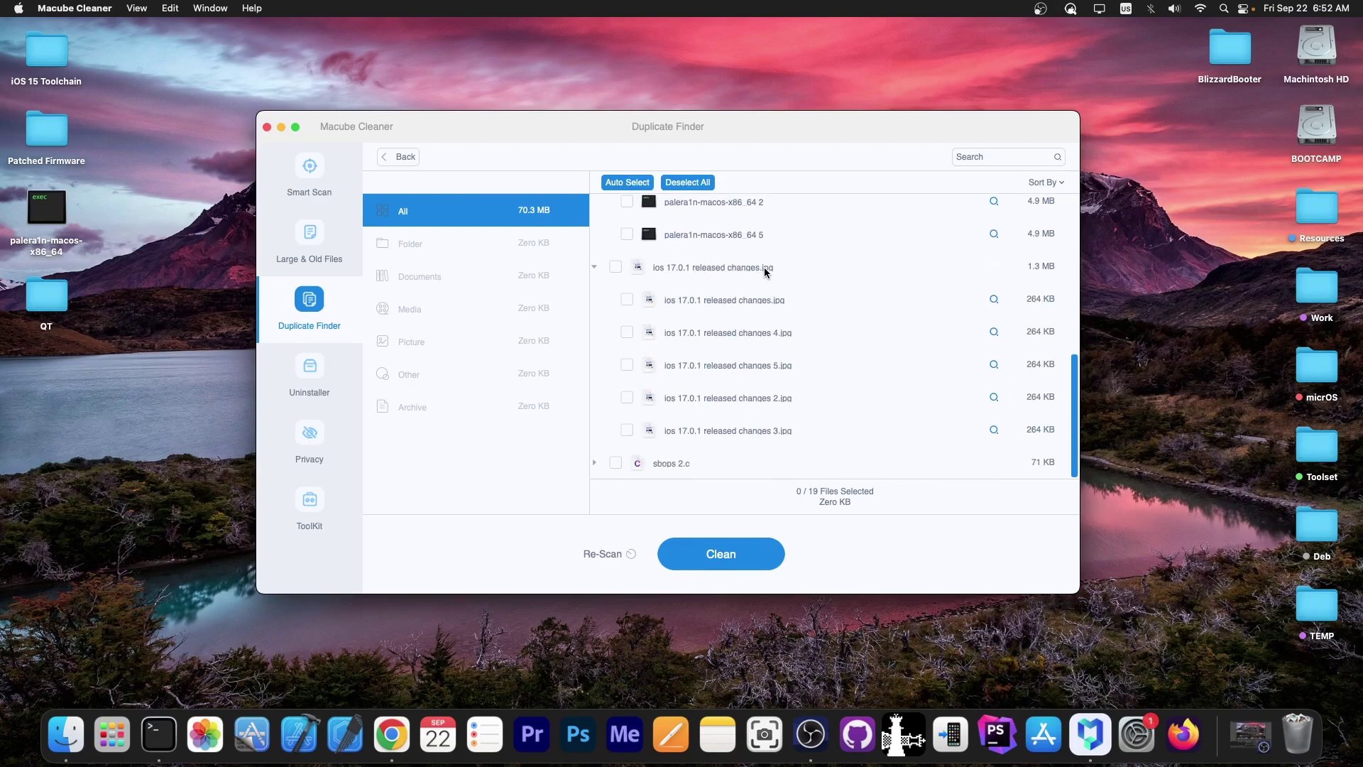
pyautogui.click(594, 463)
pyautogui.scroll(-3, 726, 377)
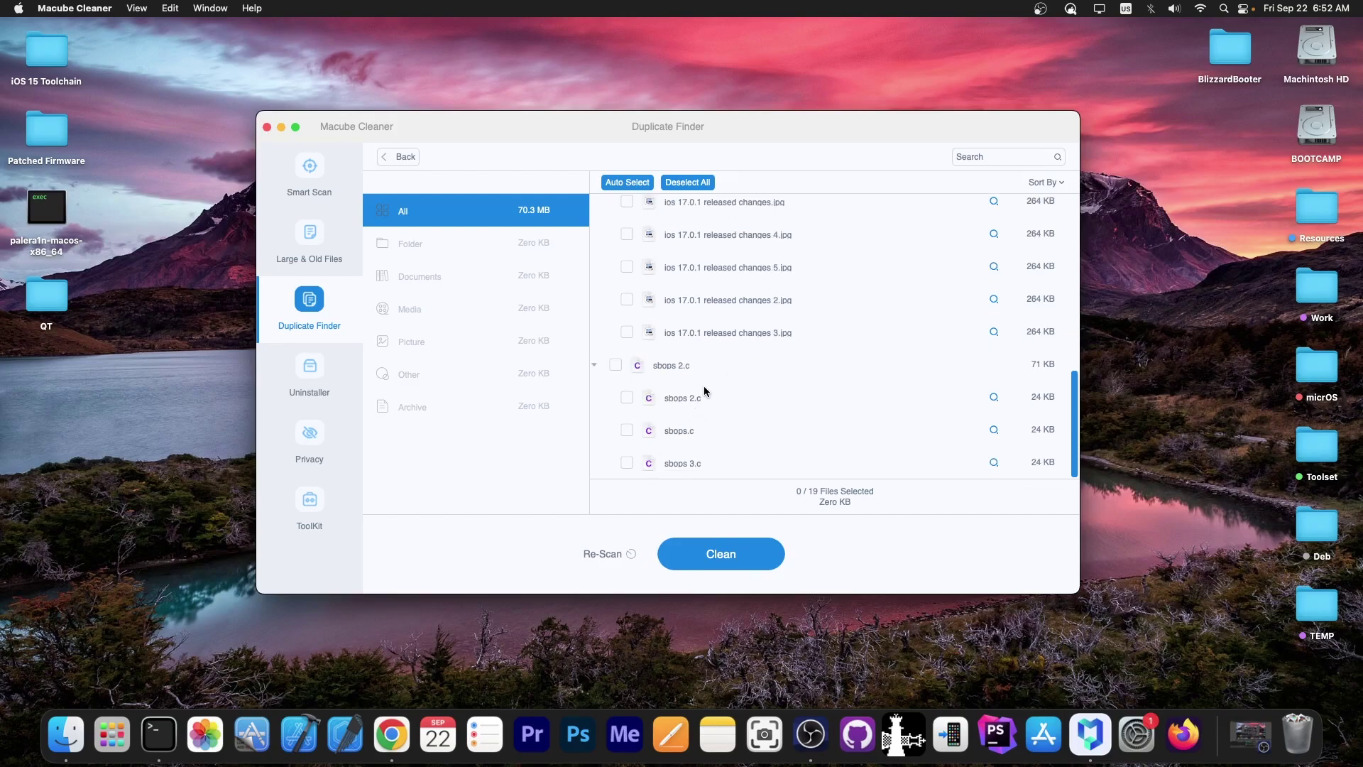
# Mark the extra sbops, palera1n and kfd-exploit-main copies and clean them, removing 61.3 MB
pyautogui.click(628, 399)
pyautogui.click(629, 460)
pyautogui.scroll(3, 724, 417)
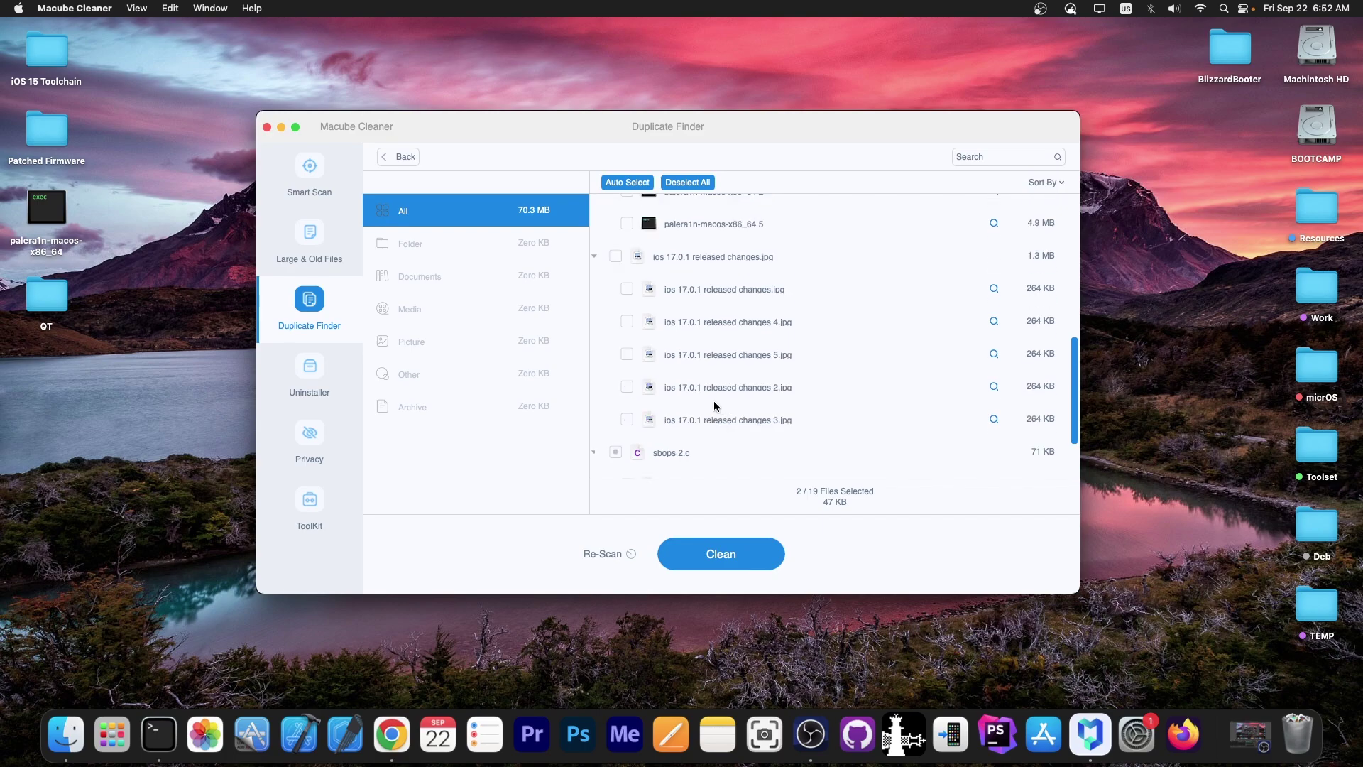
pyautogui.scroll(5, 612, 258)
pyautogui.click(615, 258)
pyautogui.scroll(-3, 724, 419)
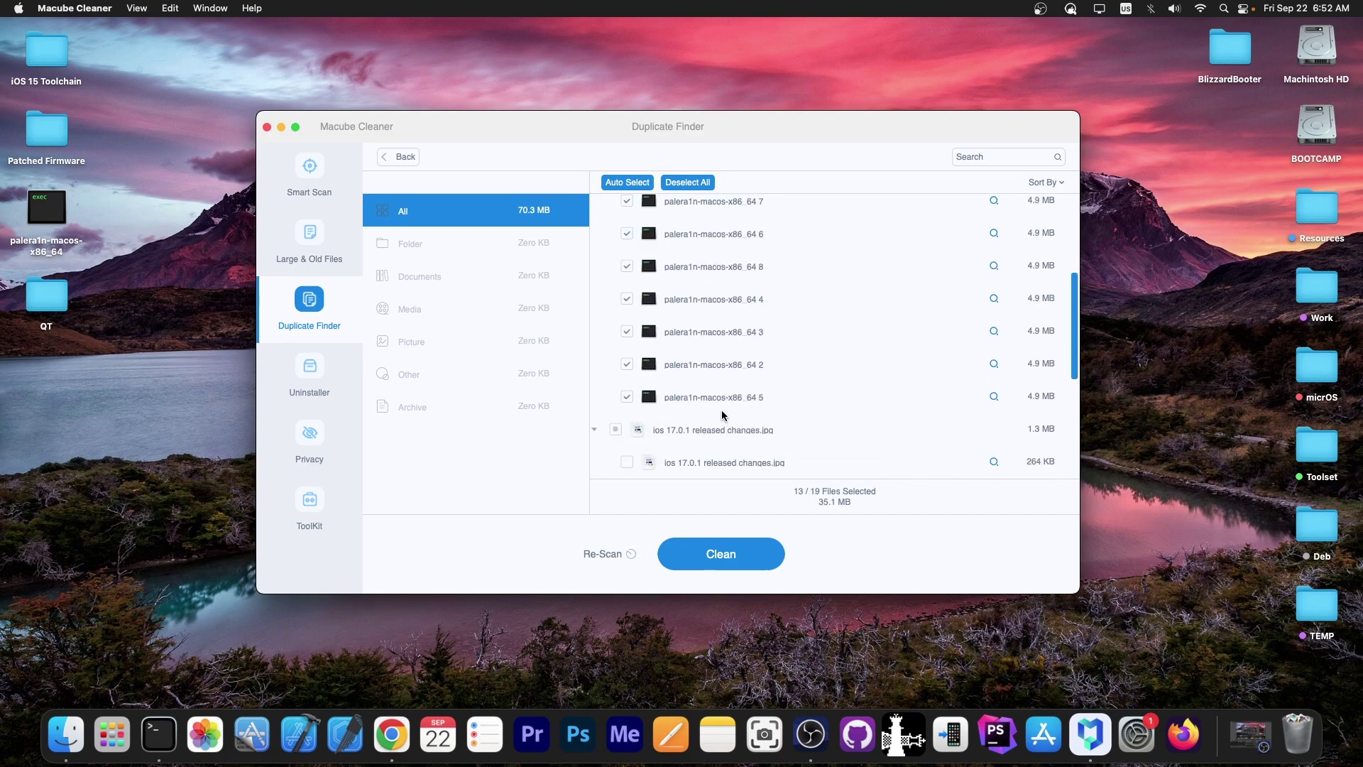
pyautogui.scroll(5, 717, 413)
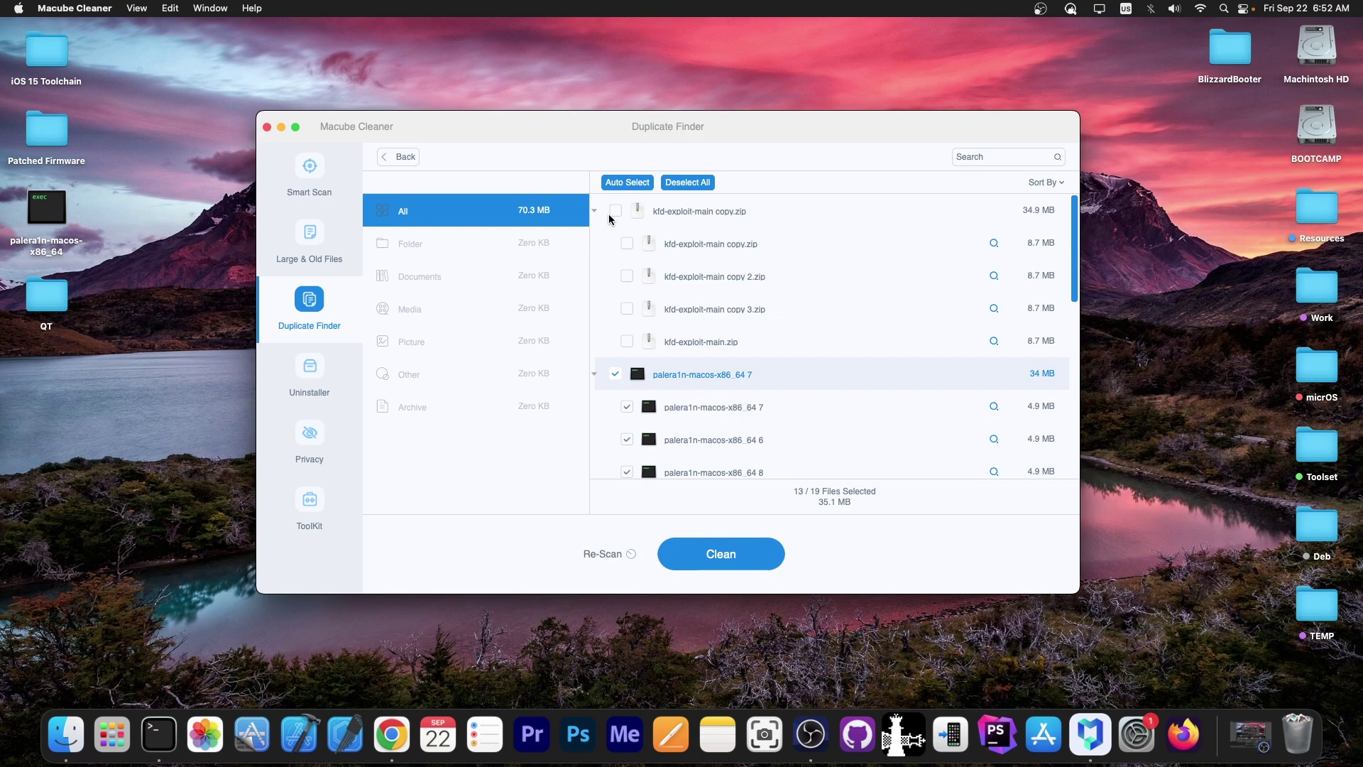
pyautogui.click(613, 211)
pyautogui.click(627, 342)
pyautogui.click(756, 558)
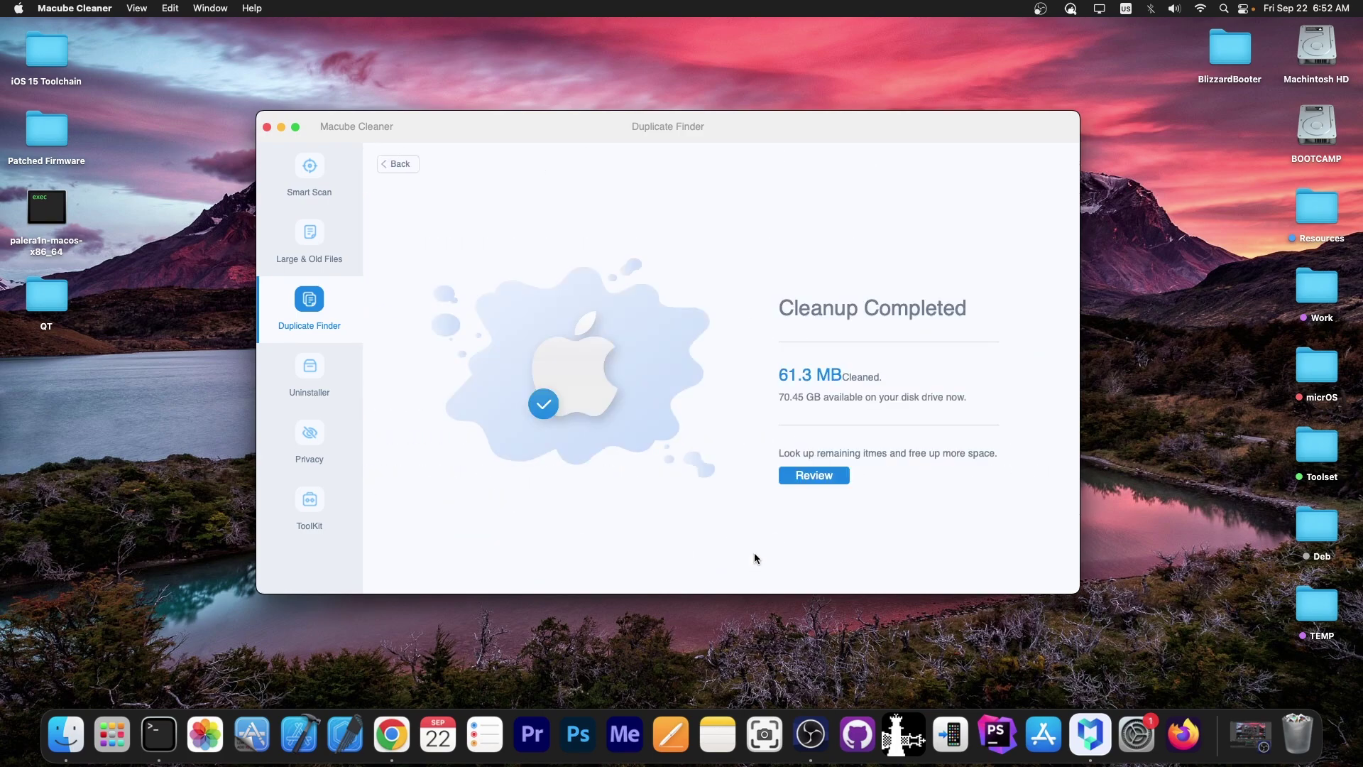
pyautogui.moveTo(896, 383)
pyautogui.mouseDown()
pyautogui.moveTo(868, 381)
pyautogui.moveTo(903, 384)
pyautogui.mouseUp()
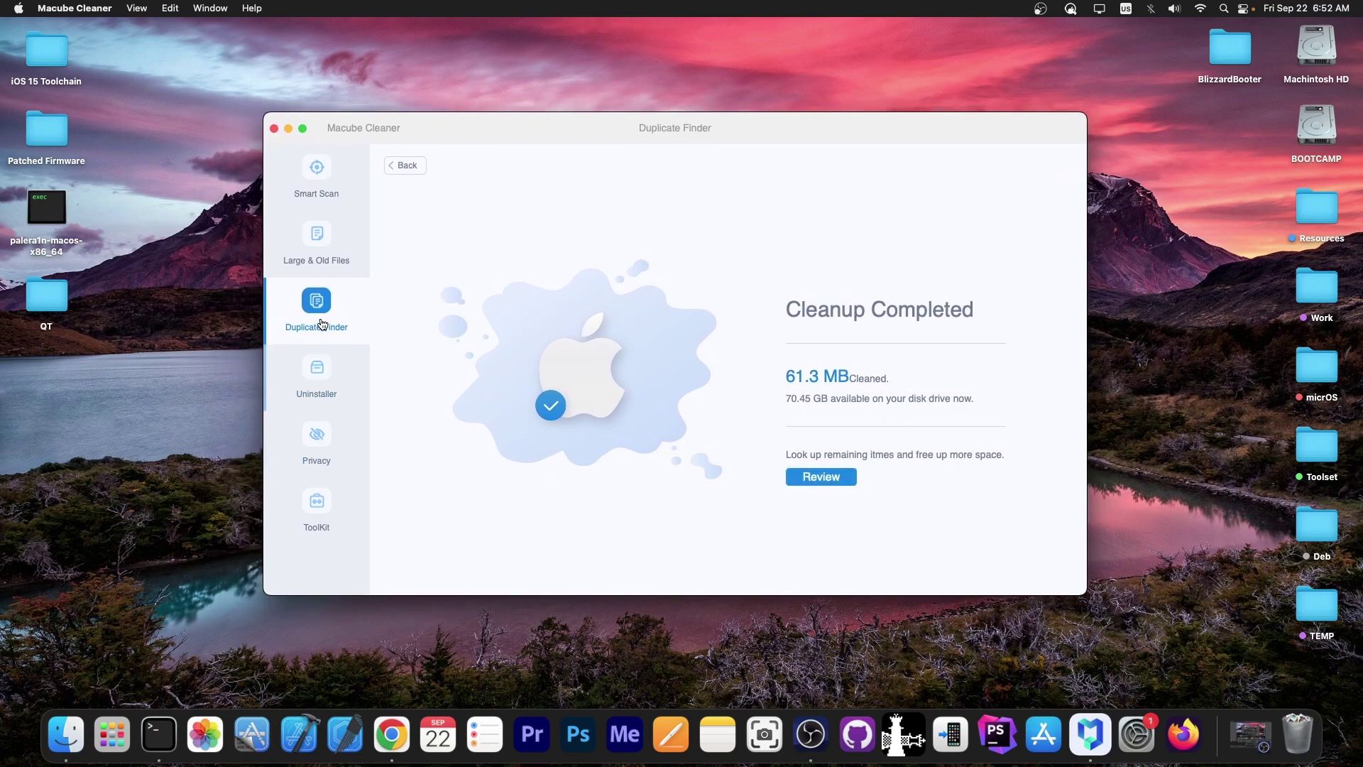
# Rescan for duplicates, then scan installed apps in the Uninstaller
pyautogui.click(402, 164)
pyautogui.click(756, 567)
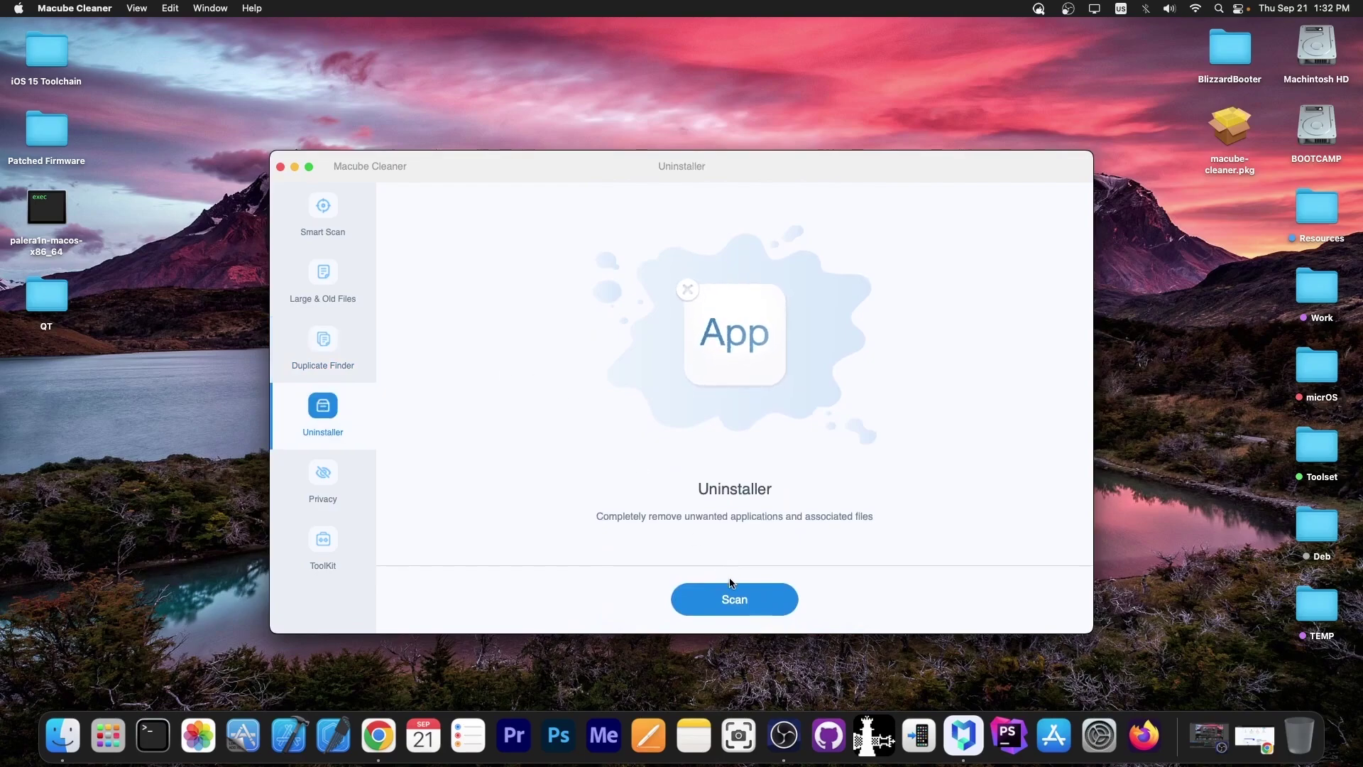
pyautogui.click(738, 604)
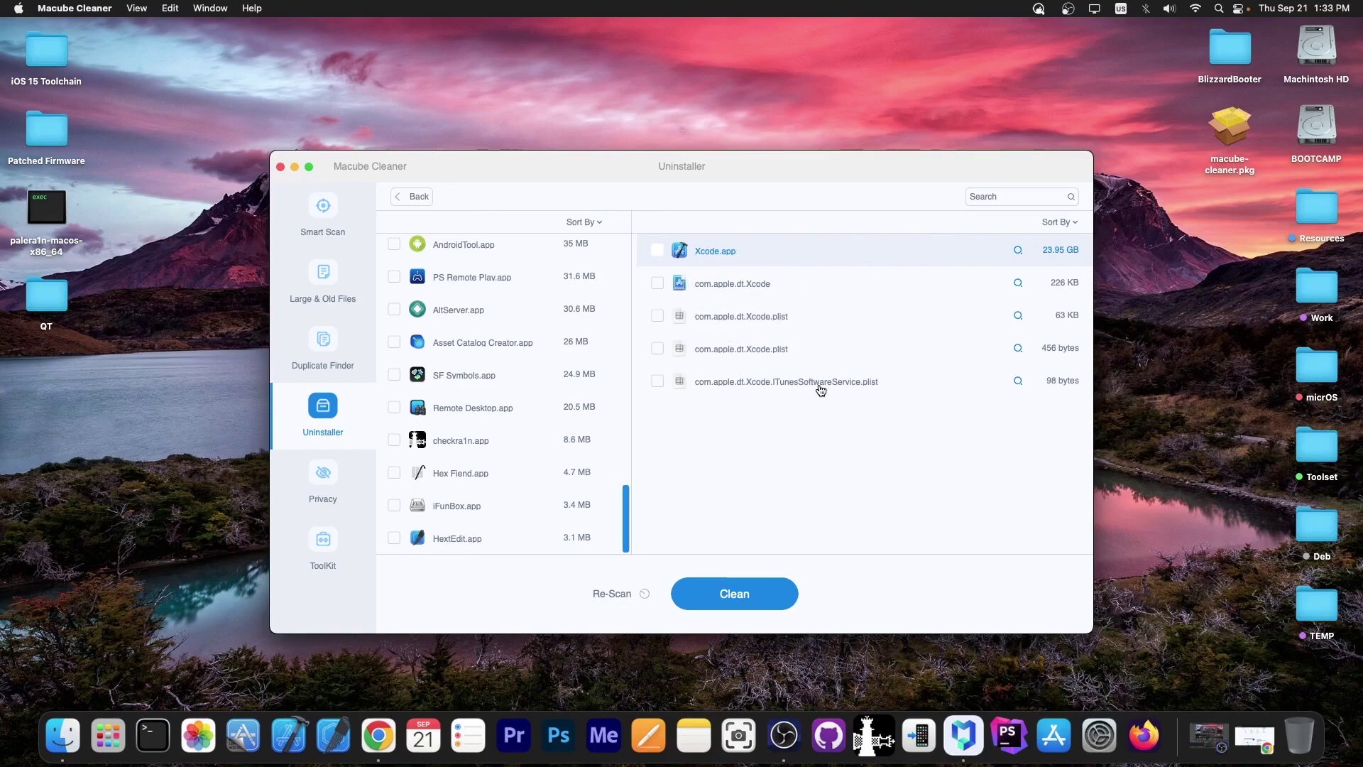
# Uninstall Remote Desktop.app with its support file and com.apple.RemoteDesktop.plist, cleaning 20.5 MB
pyautogui.click(482, 415)
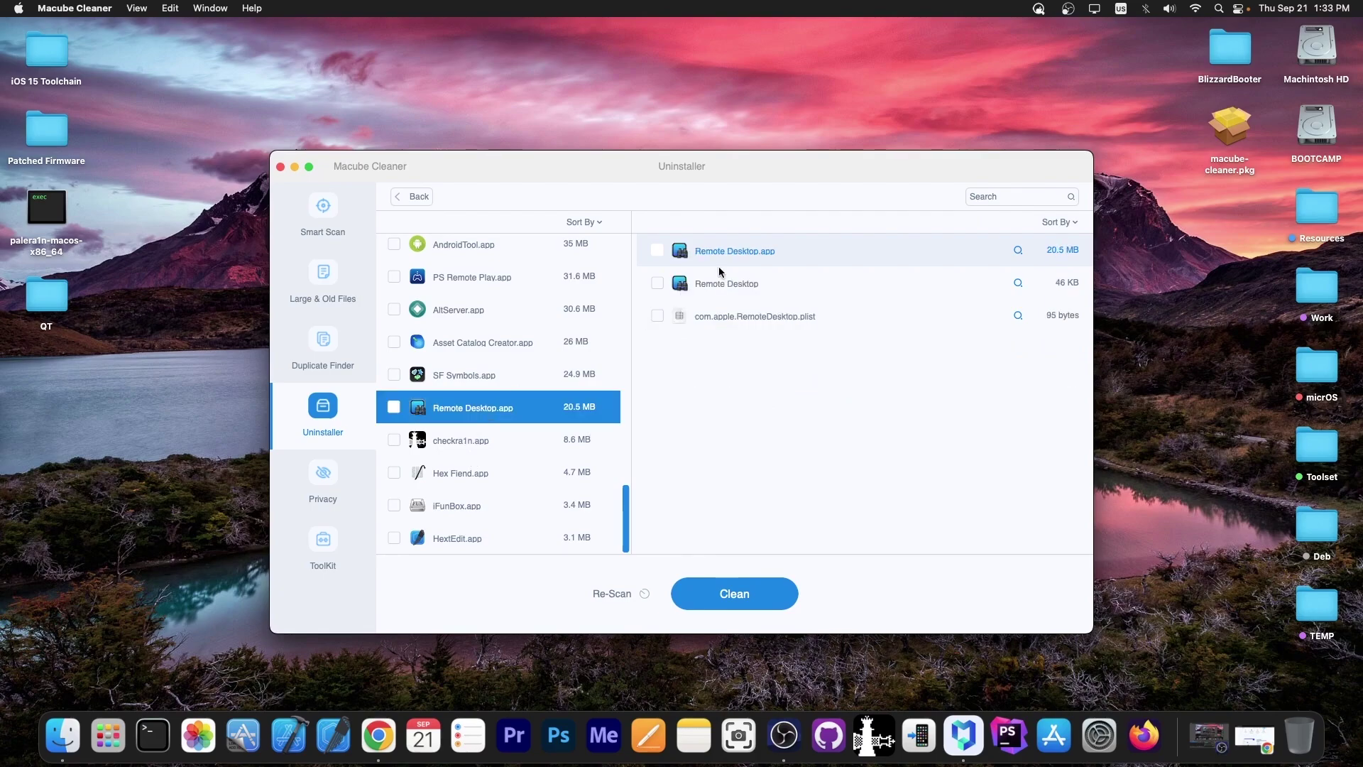
pyautogui.click(655, 252)
pyautogui.click(660, 283)
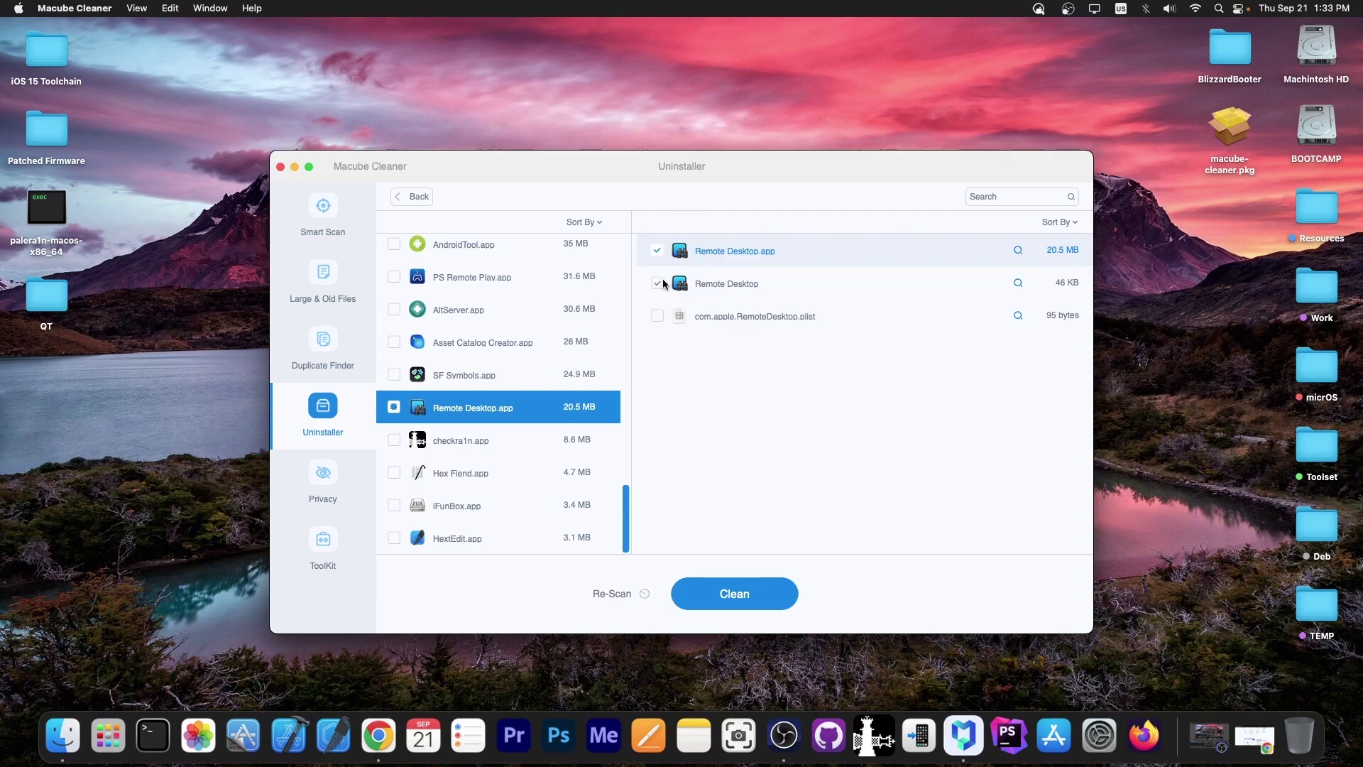
pyautogui.click(658, 316)
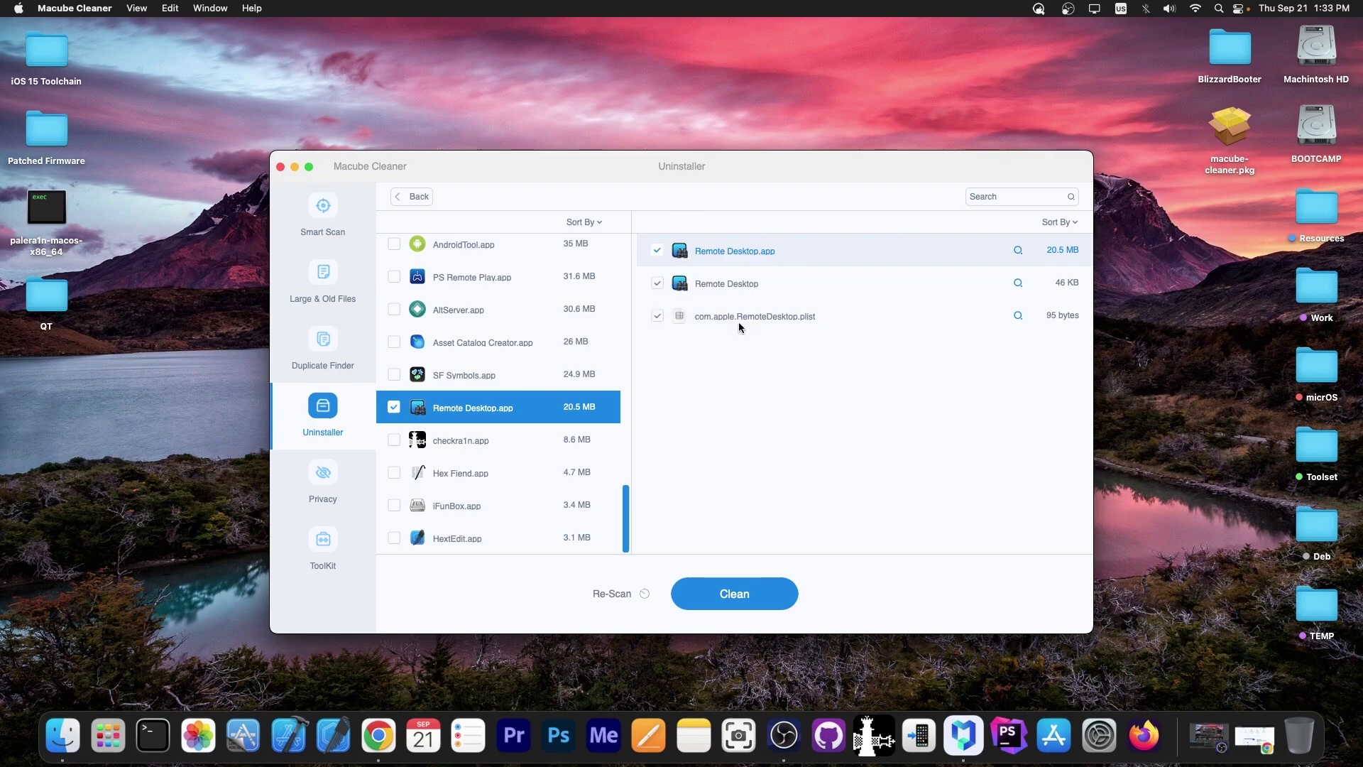
pyautogui.click(754, 594)
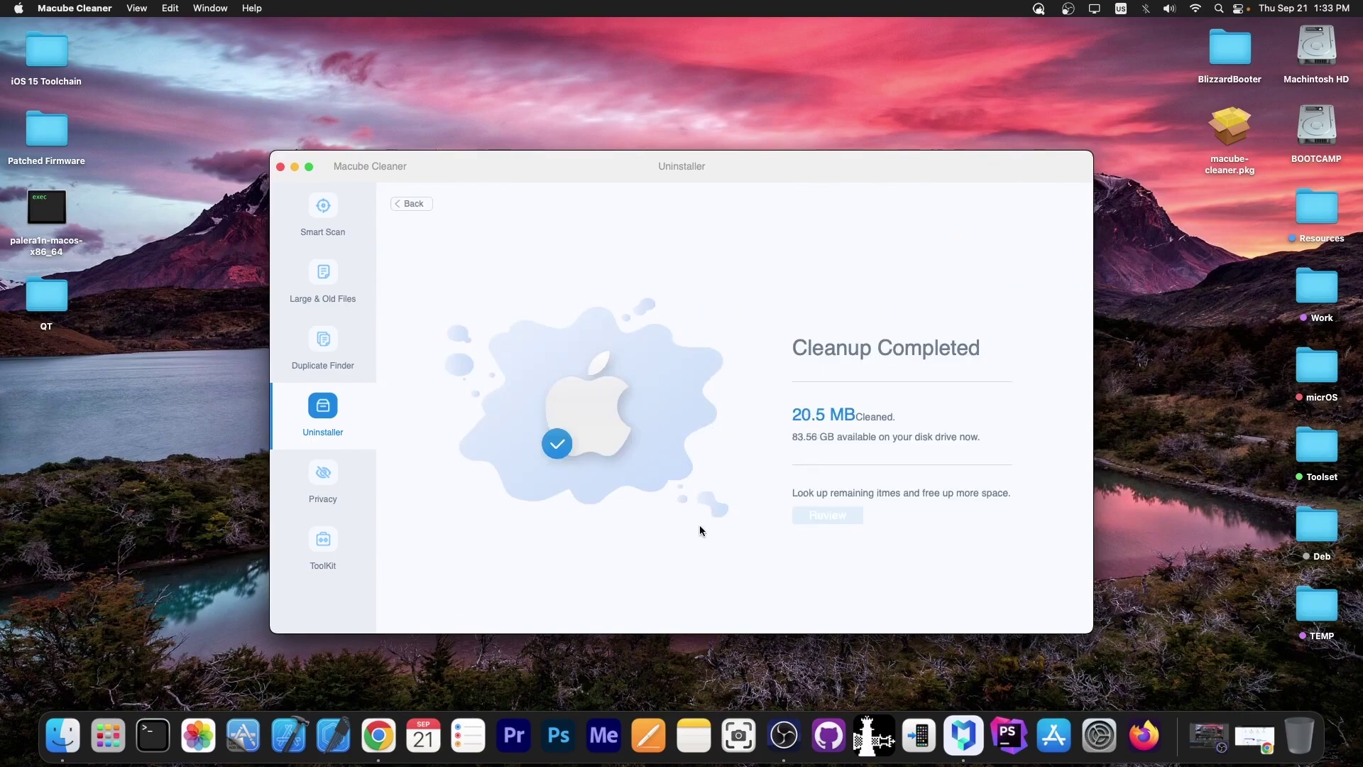
# Scan browser privacy data, quitting Chrome when prompted, to list Chrome, Firefox and Safari items
pyautogui.click(325, 475)
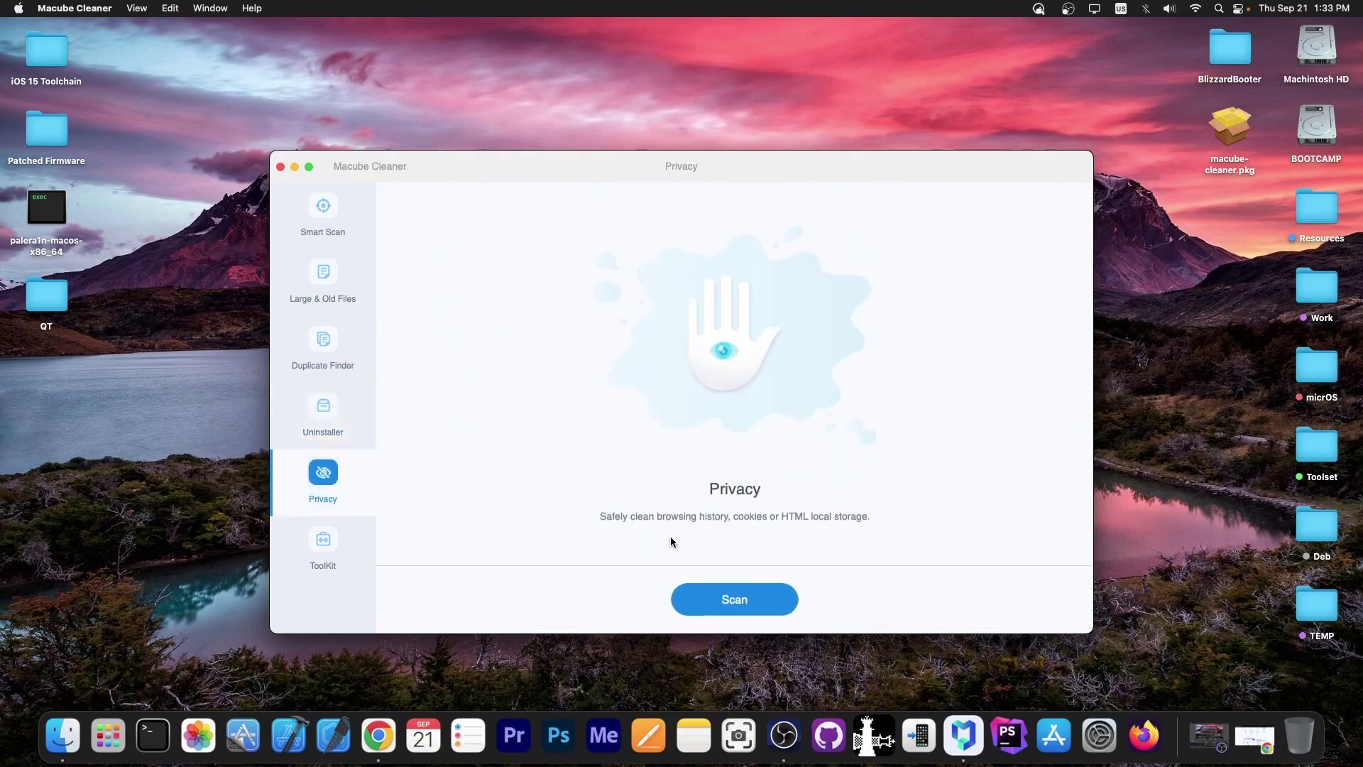
pyautogui.click(788, 598)
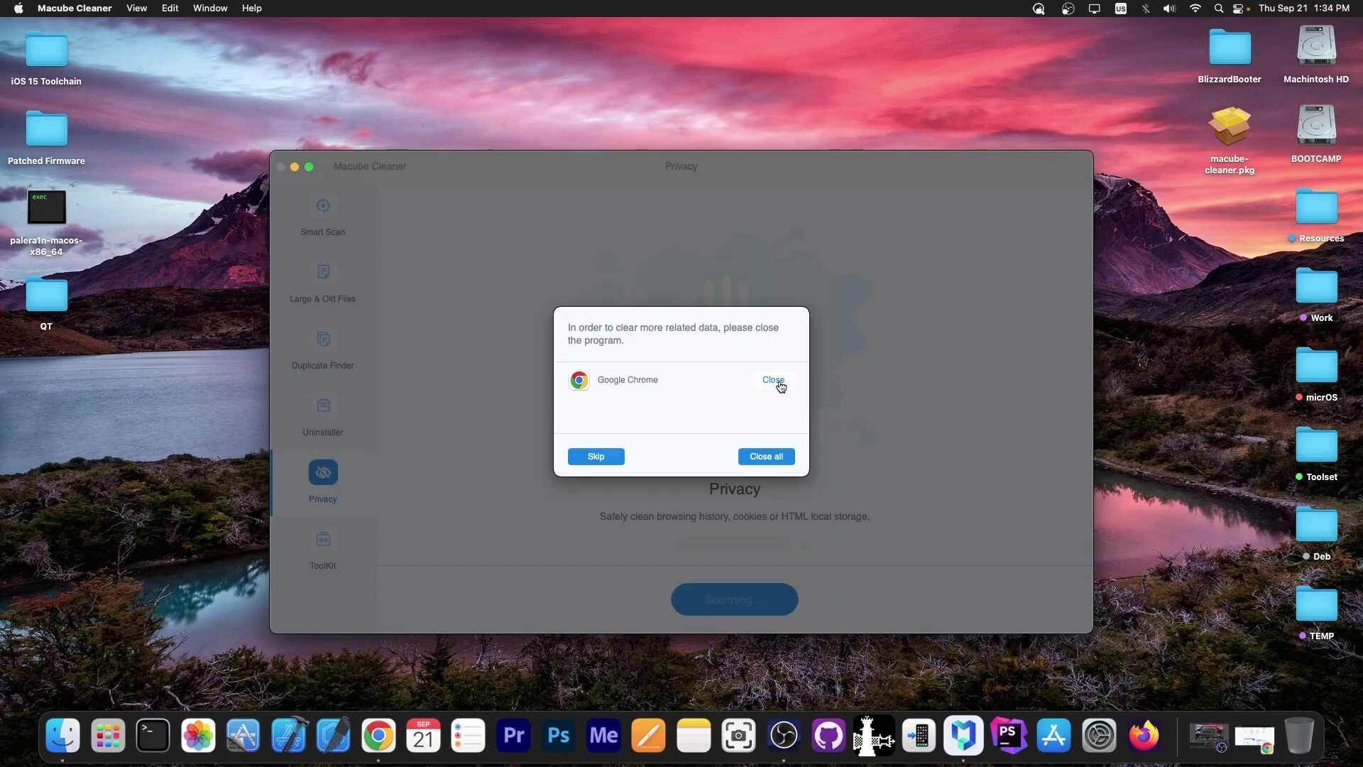
pyautogui.click(774, 380)
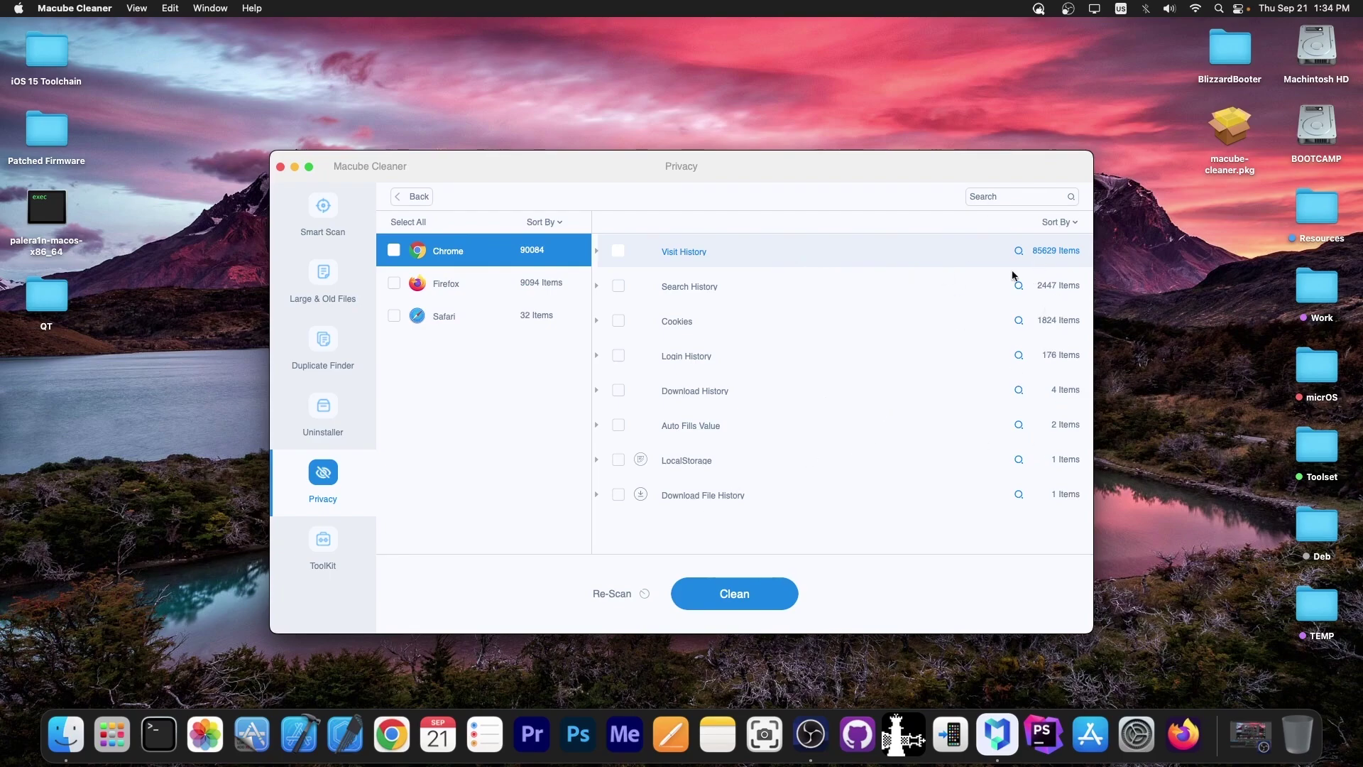
# Select all Firefox and Safari privacy data and clean it, removing 9124 items
pyautogui.click(497, 287)
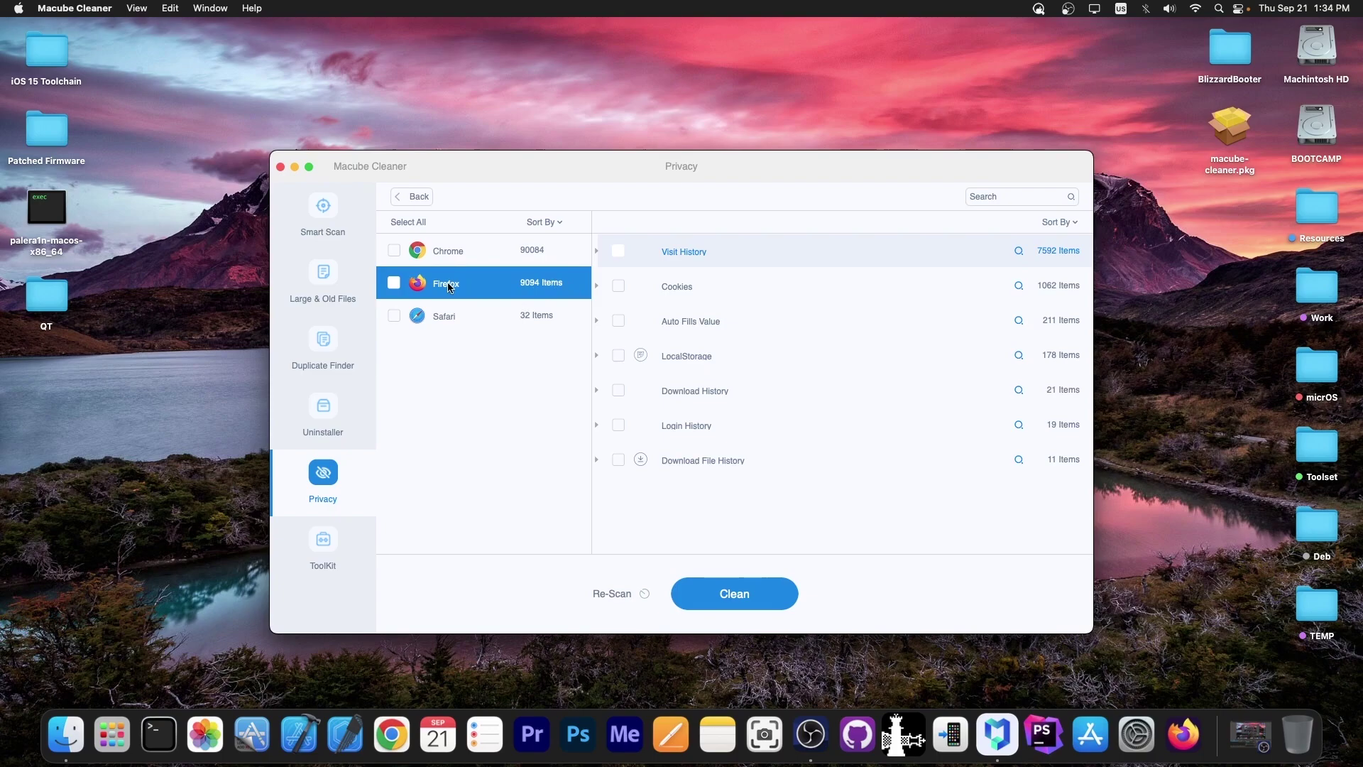
pyautogui.click(393, 282)
pyautogui.click(395, 315)
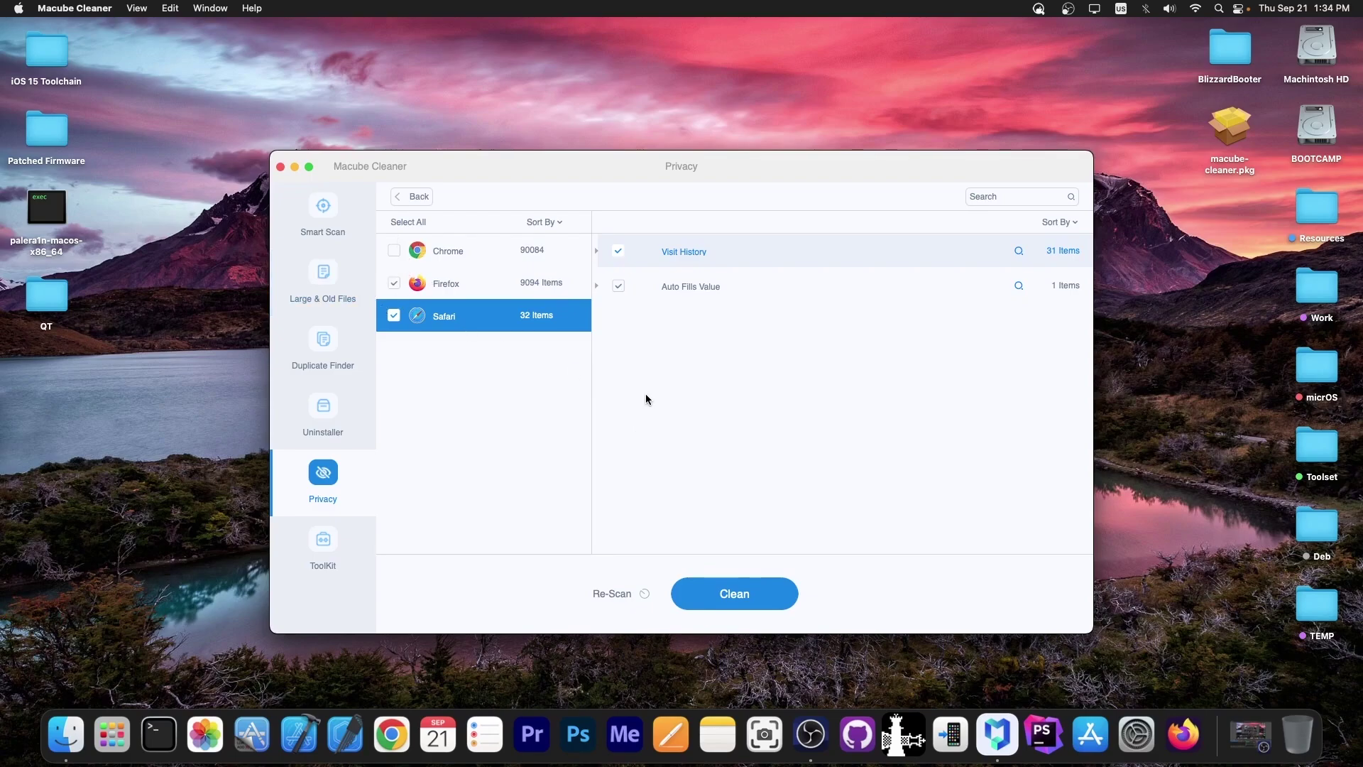
pyautogui.click(737, 588)
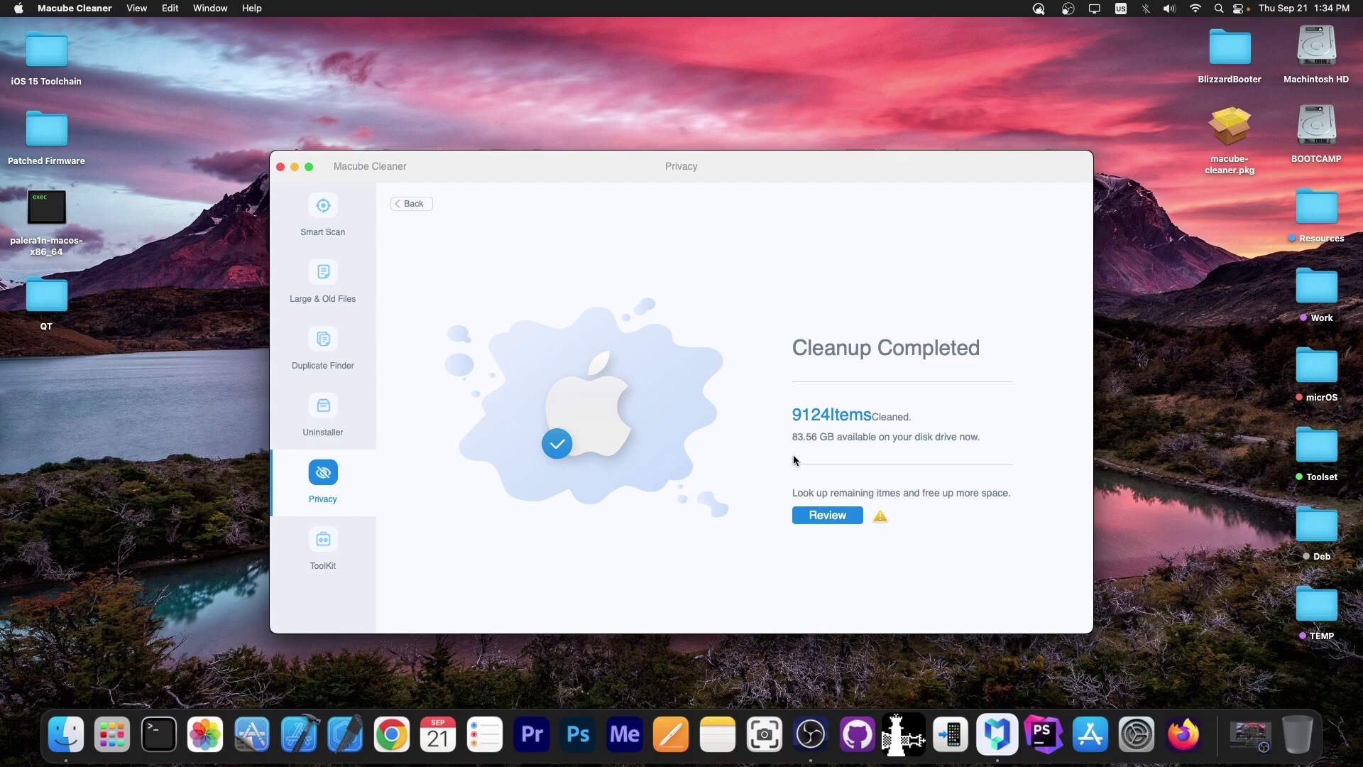
# Open the ToolKit Shredder and glance at macube-cleaner.pkg's context menu without choosing anything
pyautogui.click(340, 568)
pyautogui.click(609, 399)
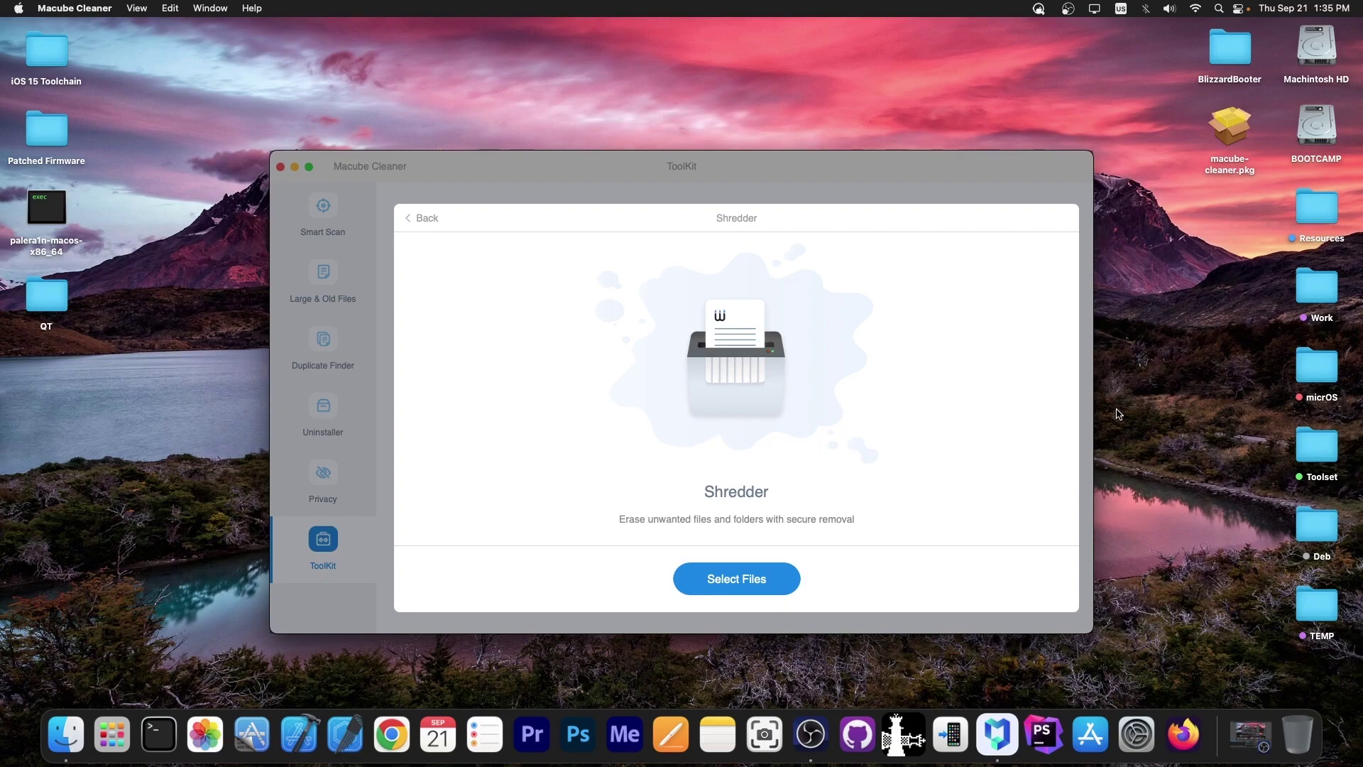
pyautogui.rightClick(1216, 125)
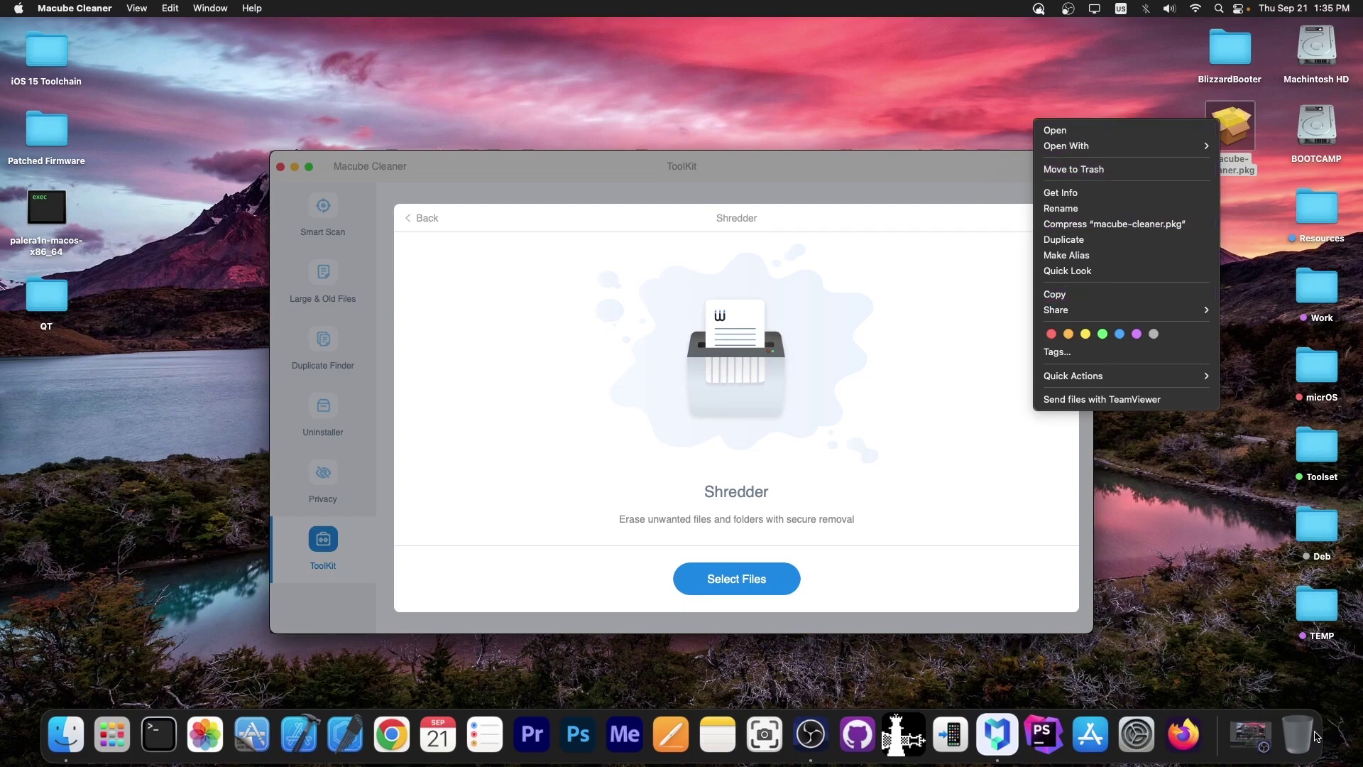
pyautogui.click(1271, 645)
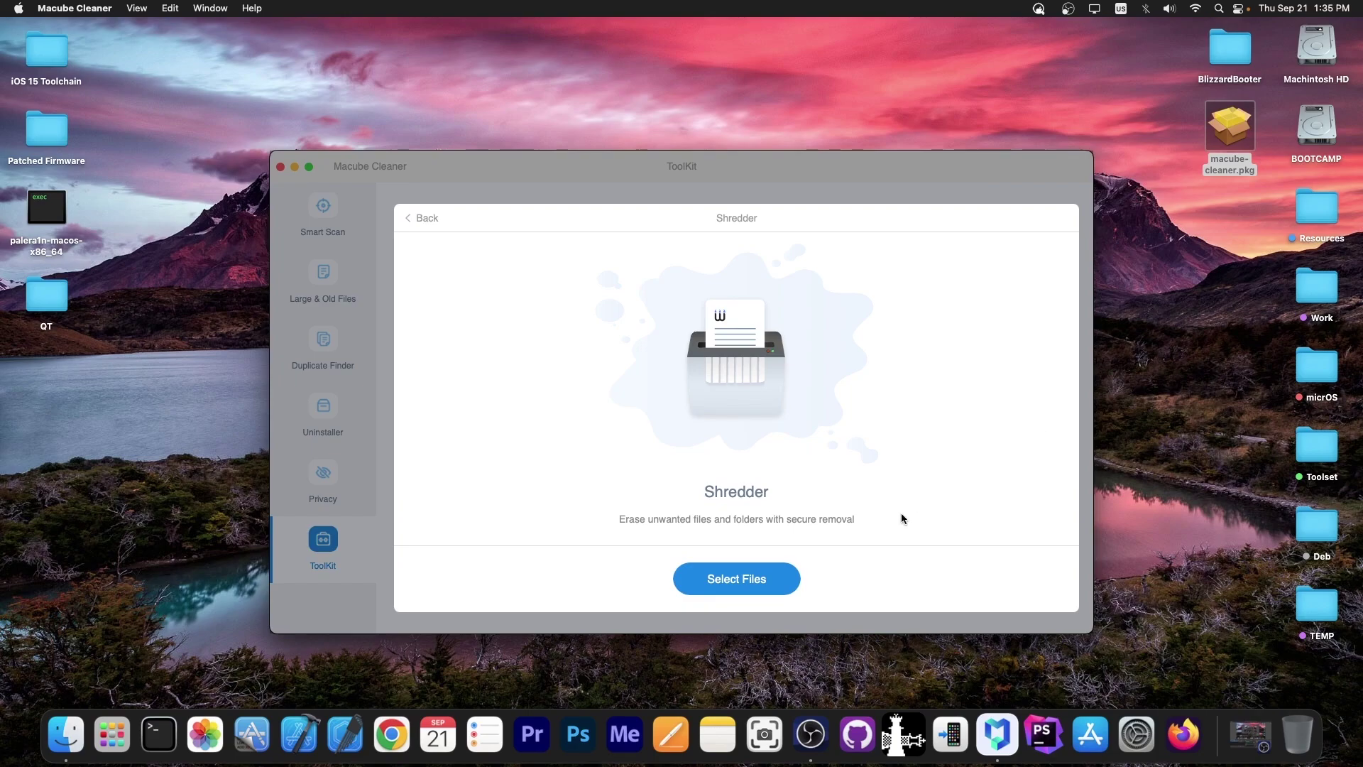
# Shred the macube-cleaner.pkg installer, freeing 44.4 MB, and return to the ToolKit overview
pyautogui.click(771, 571)
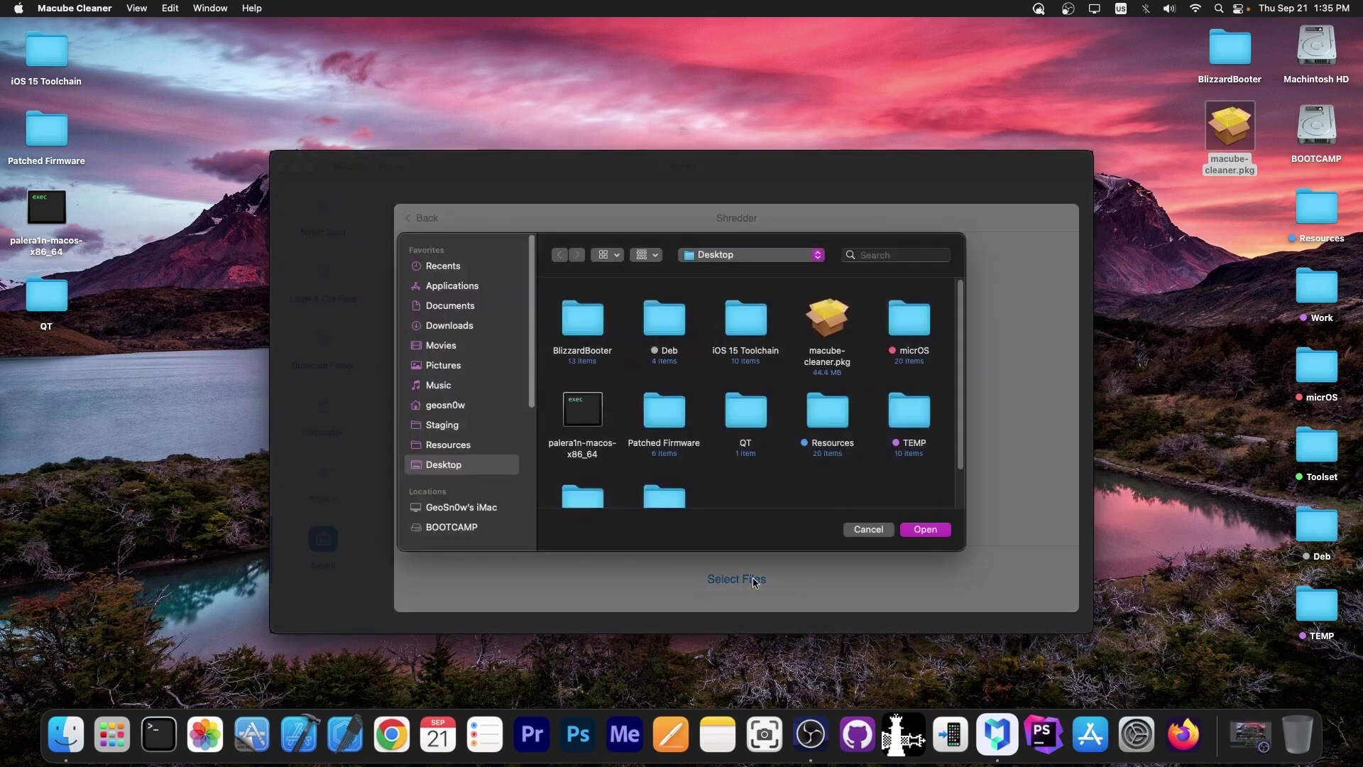
pyautogui.doubleClick(819, 319)
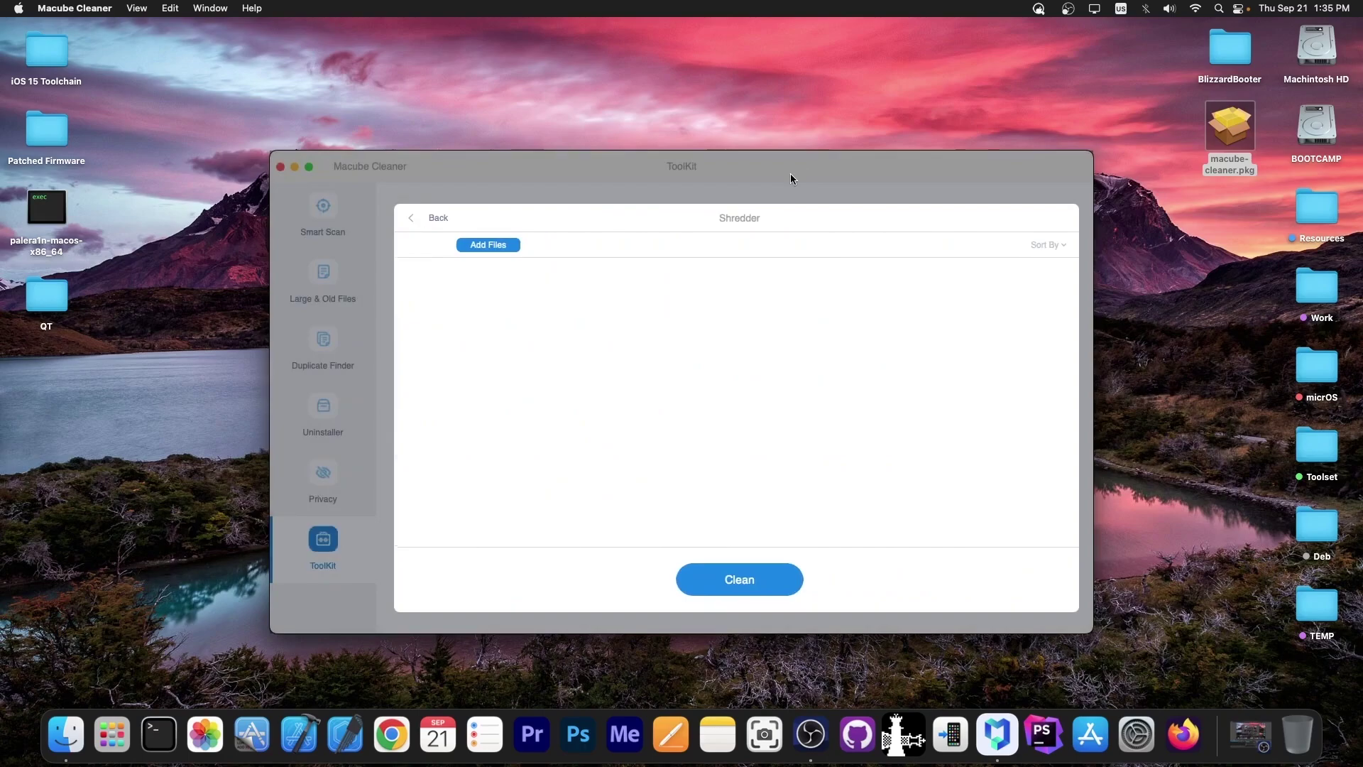
pyautogui.click(413, 270)
pyautogui.click(768, 579)
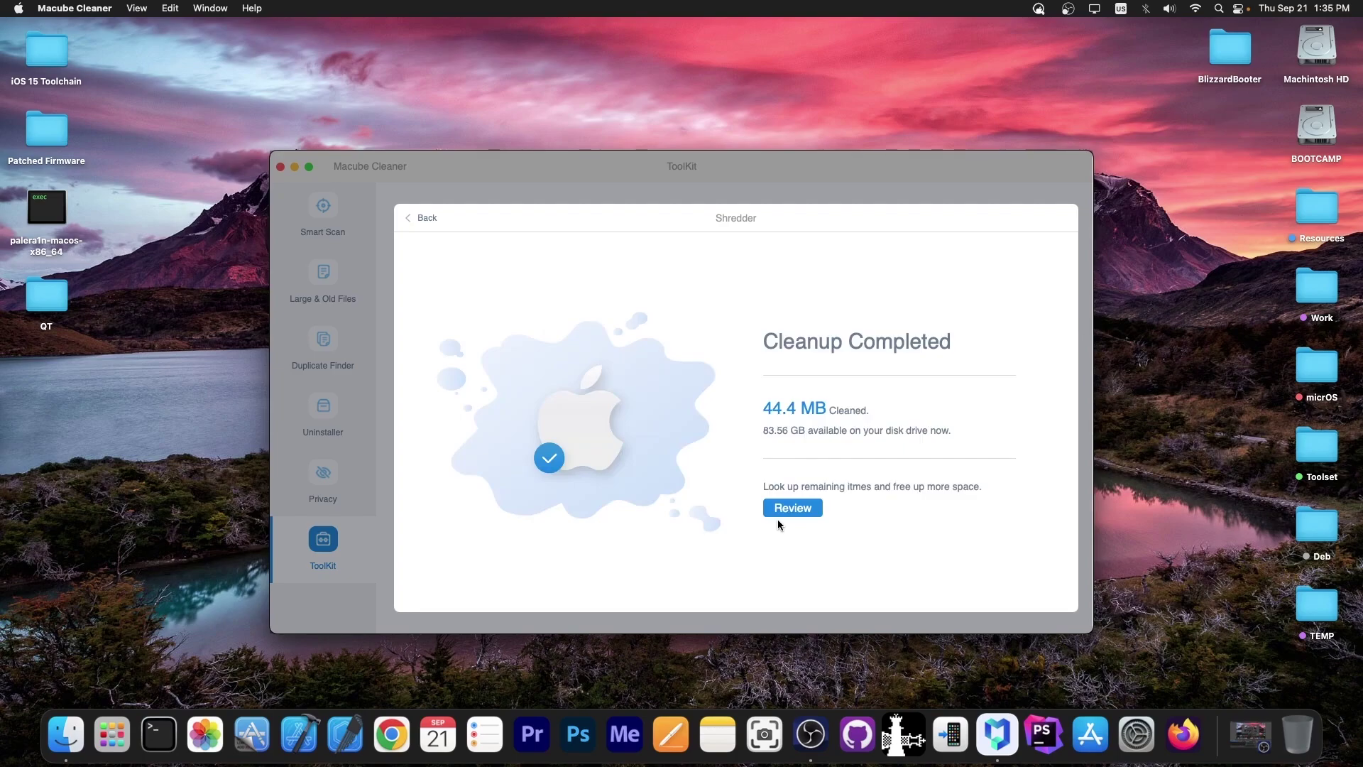
pyautogui.click(425, 218)
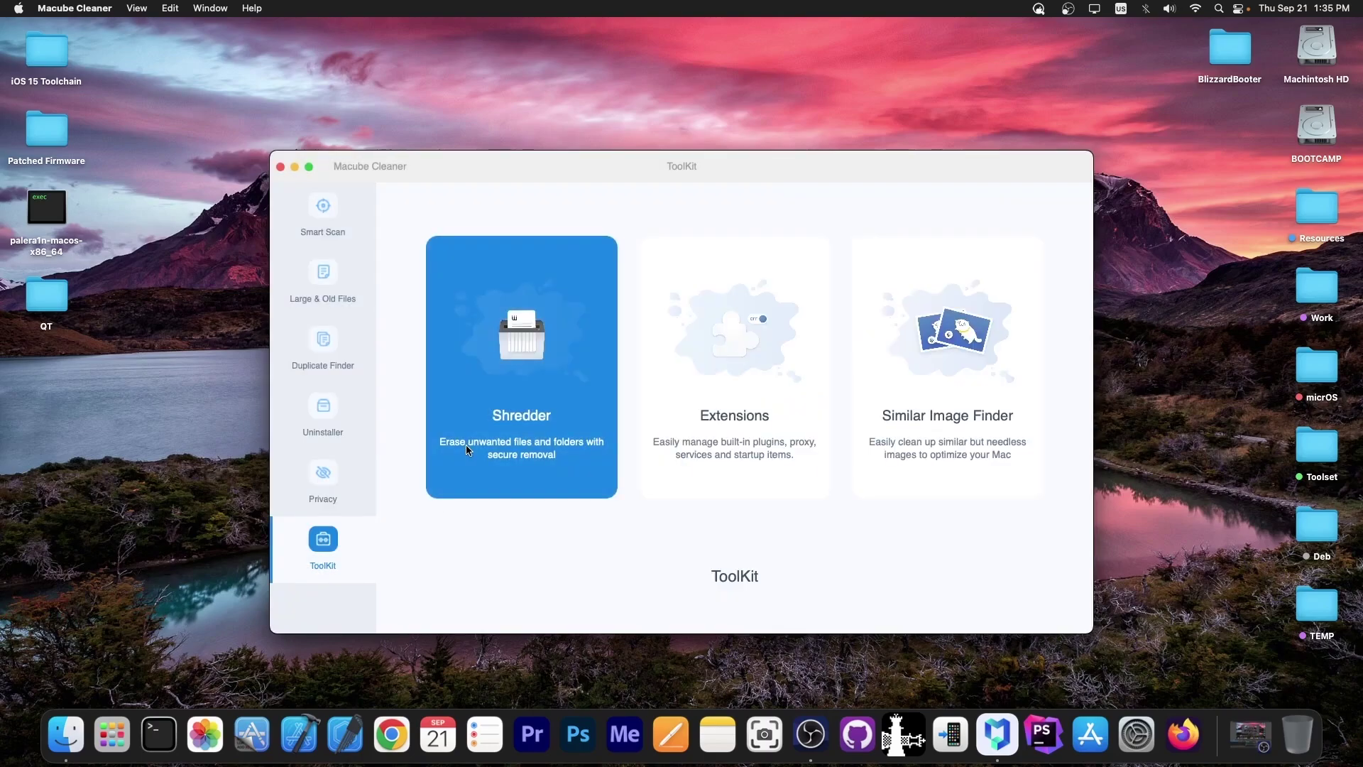
# Take a look at the Extensions tool from the ToolKit overview
pyautogui.click(716, 479)
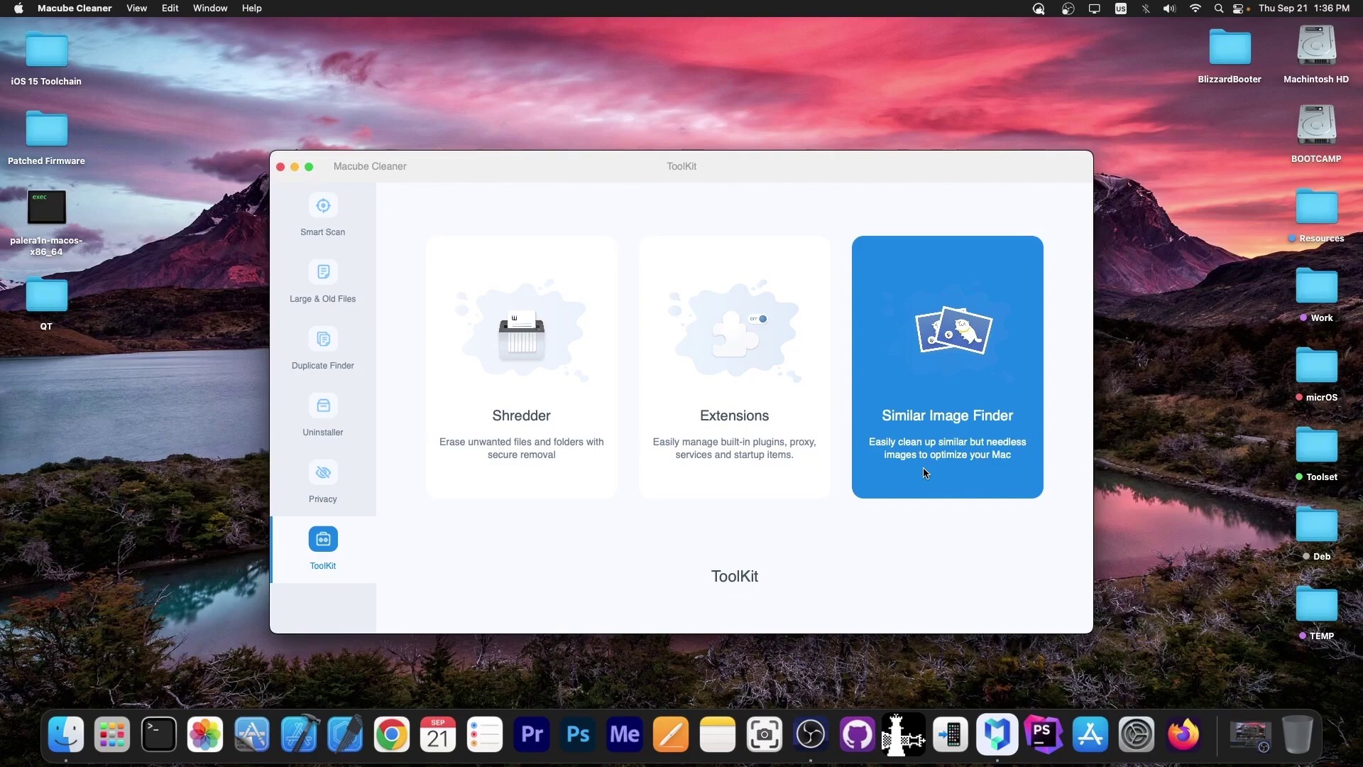
# Scan the Desktop for similar images, review the macbook-air.png pair, and delete the 125 selected duplicates
pyautogui.click(925, 472)
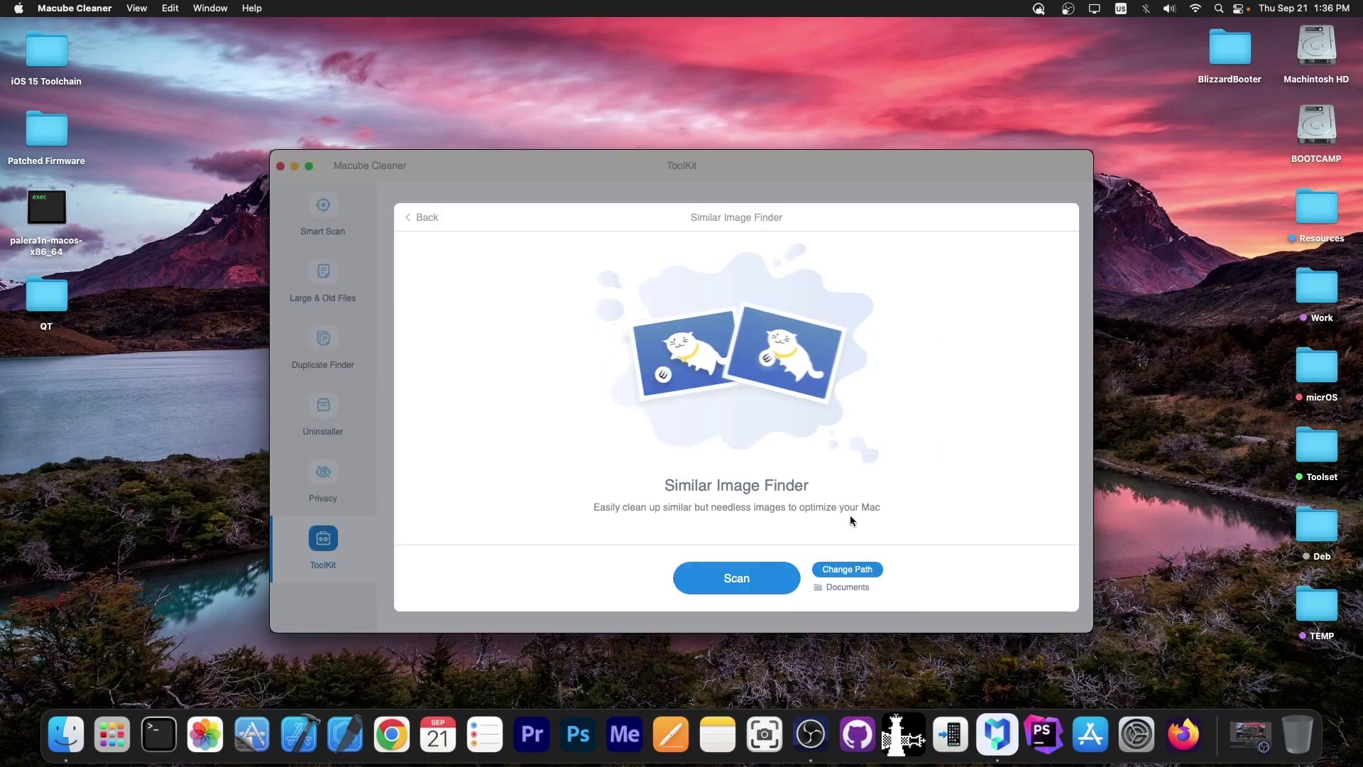
pyautogui.press('Return')
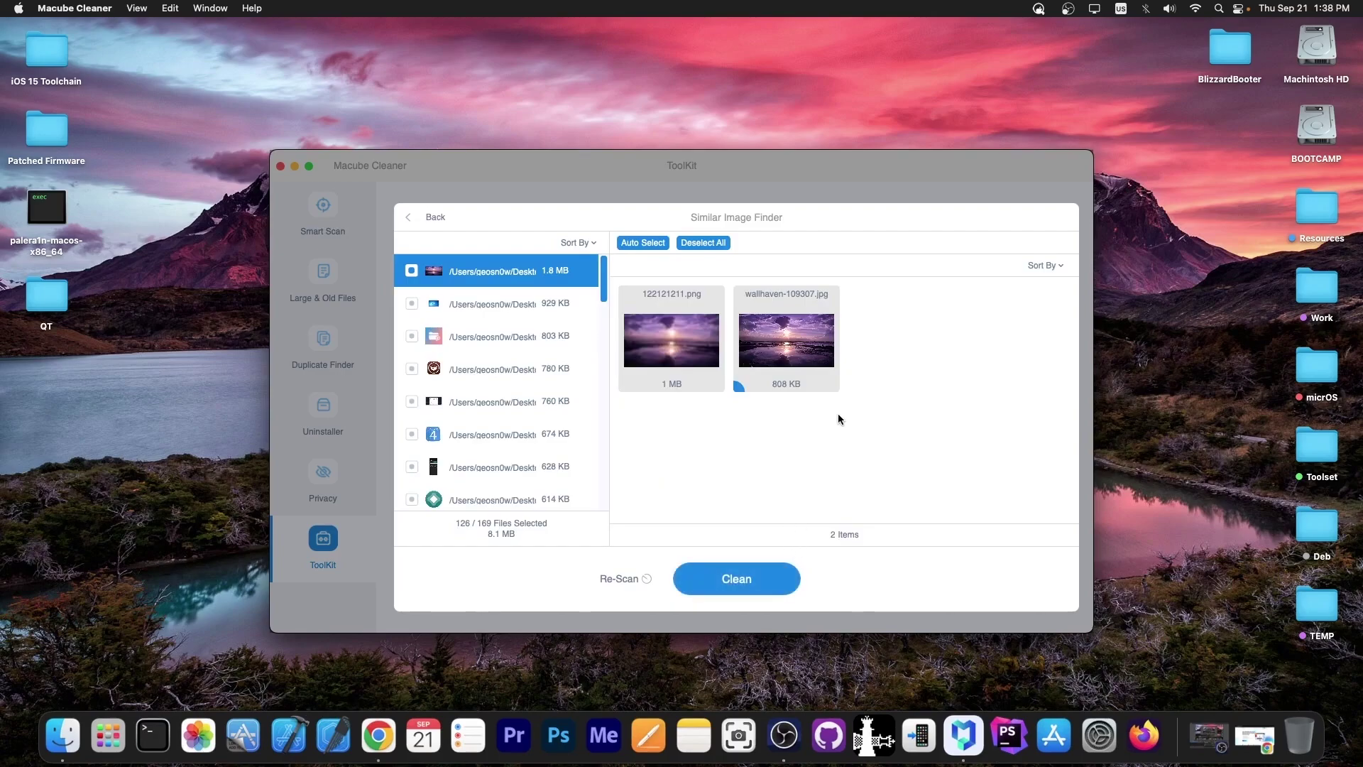
pyautogui.click(516, 310)
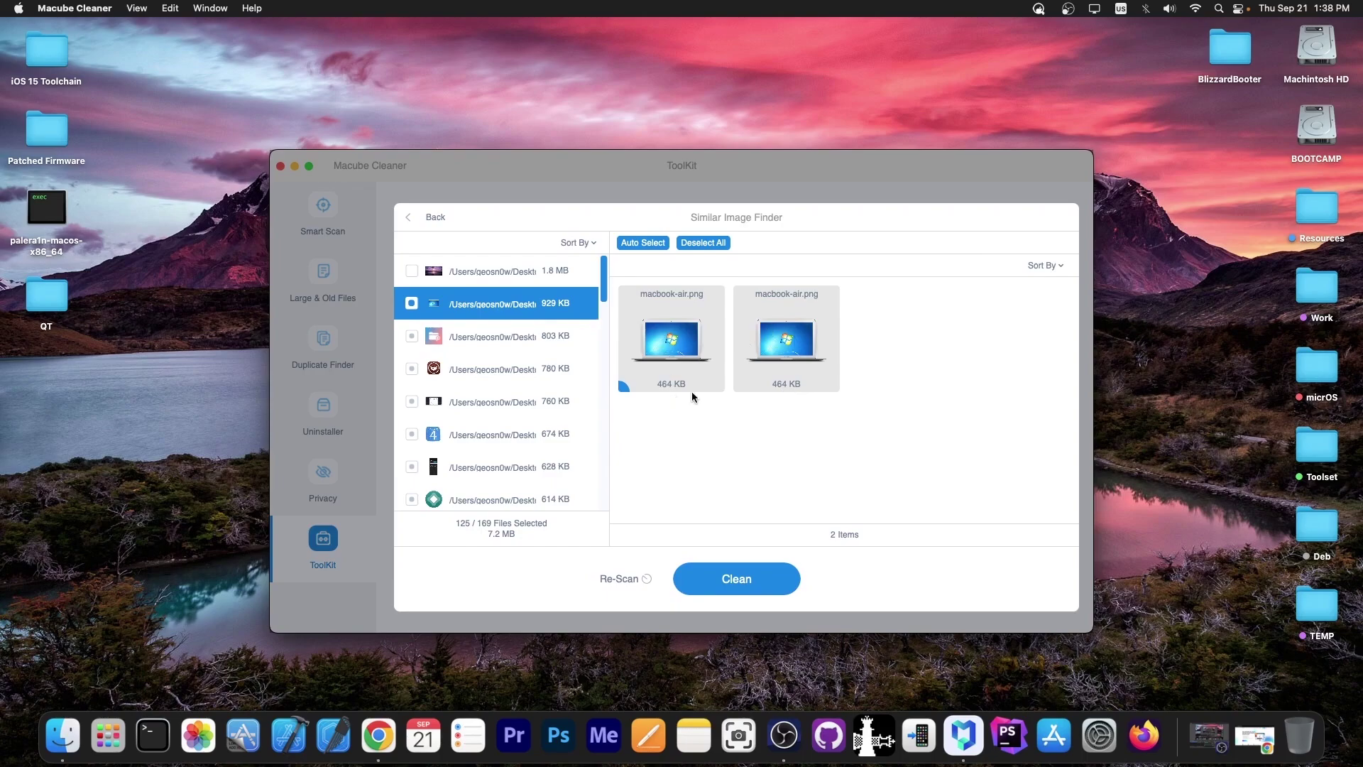
pyautogui.click(769, 580)
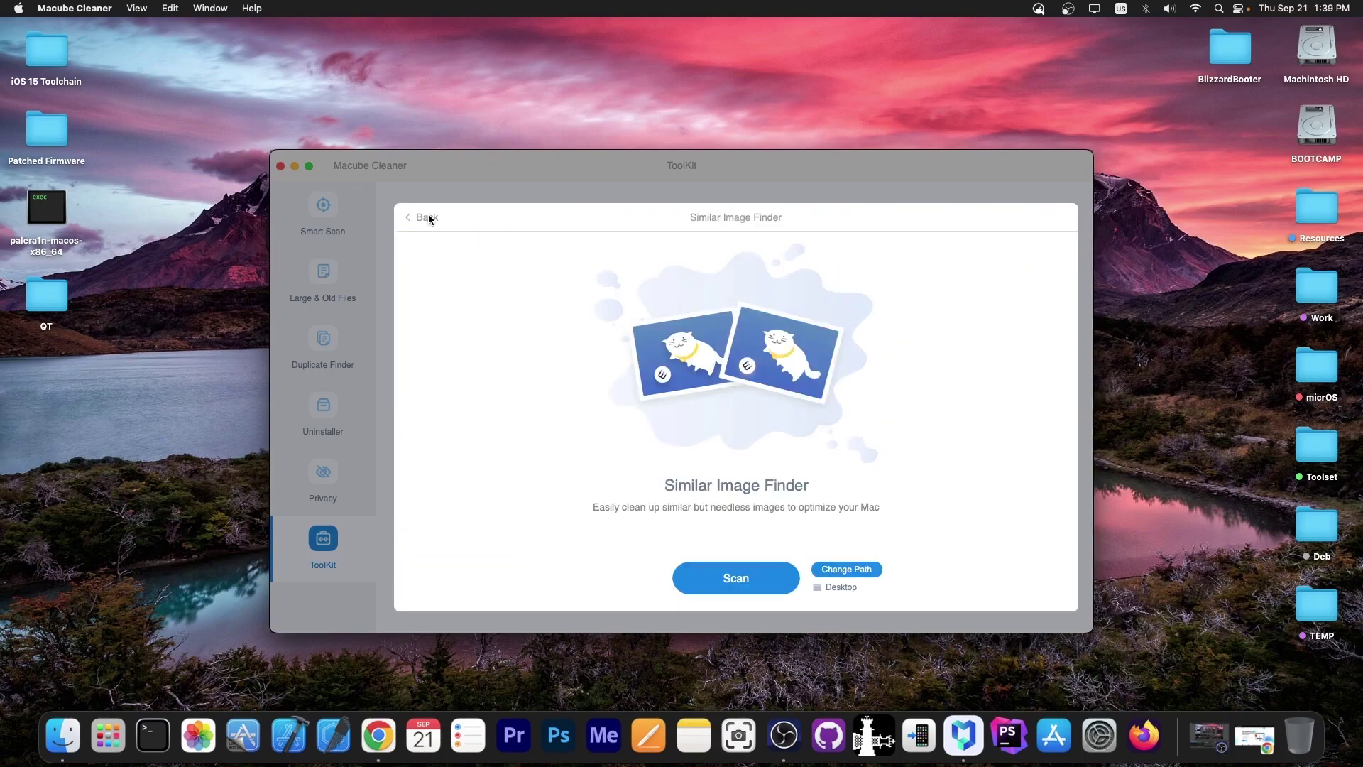
# Close the main window and show System Status with 4 Cores, 329 GB disk and 16 GB memory
pyautogui.press('super+q')
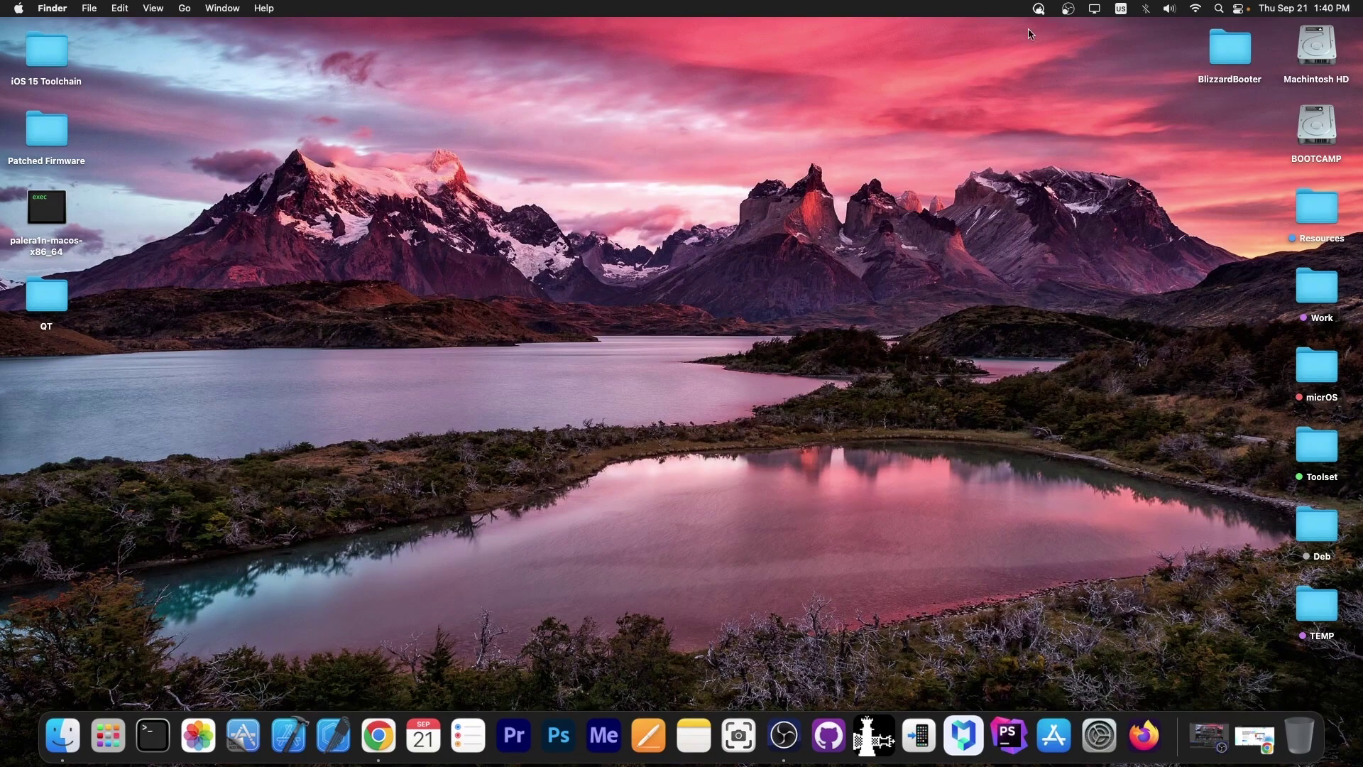
pyautogui.click(1038, 10)
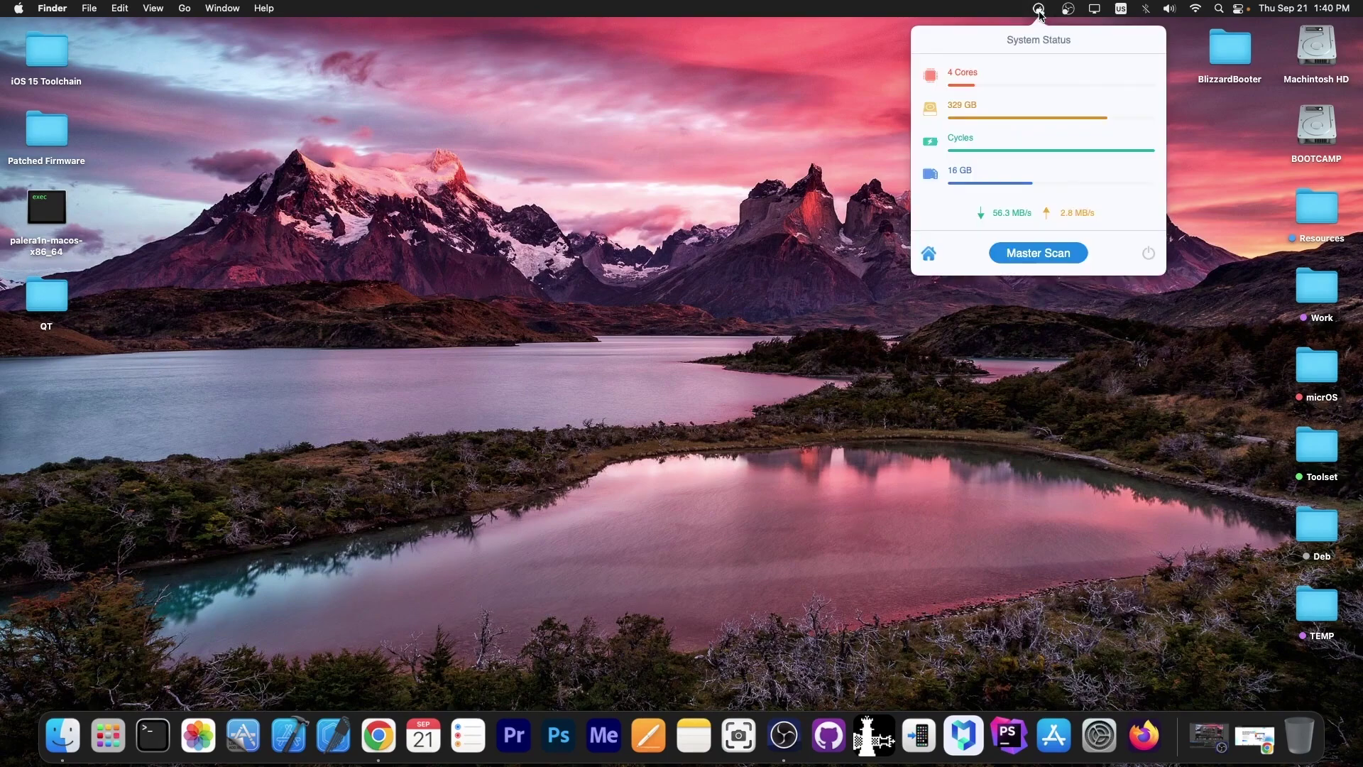